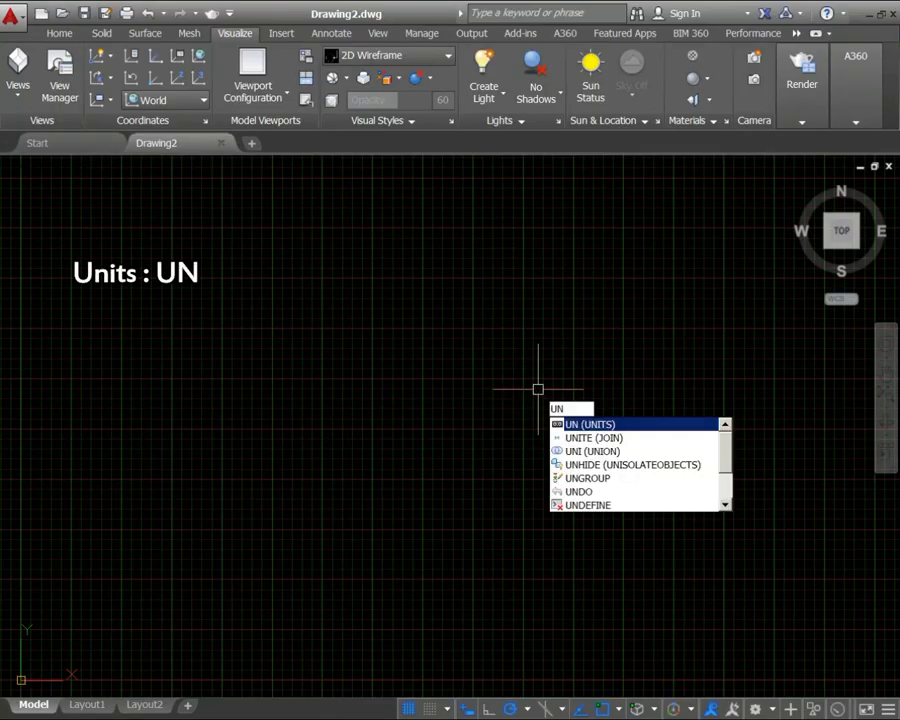
- Switch length units to Engineering with 0'-0" precision and turn the grid off
{"action": "key", "text": "Return"}
{"action": "left_click", "coordinate": [299, 266]}
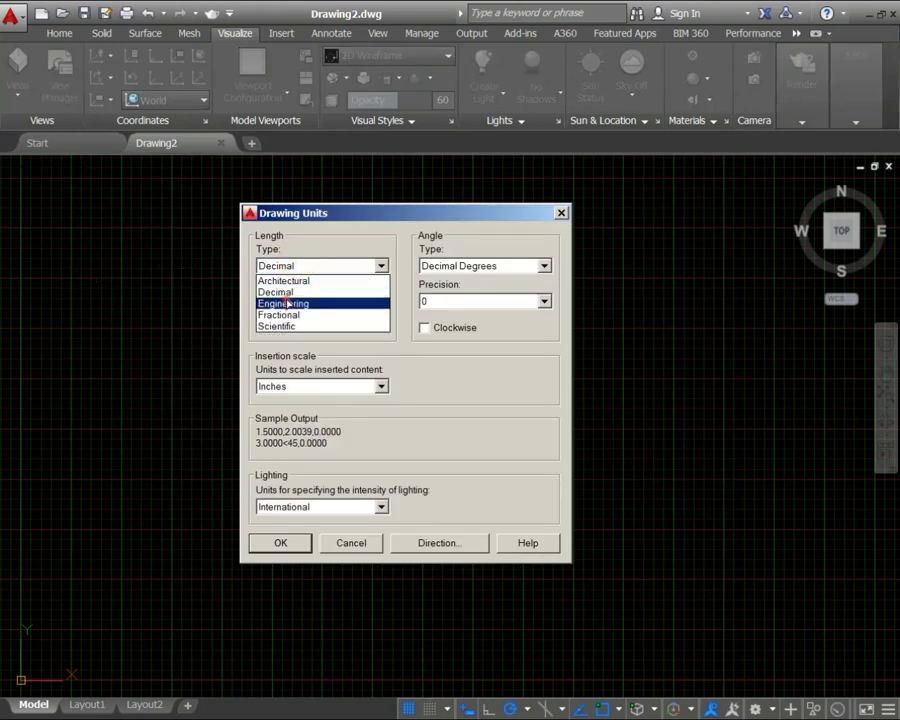
{"action": "left_click", "coordinate": [287, 303]}
{"action": "left_click", "coordinate": [333, 300]}
{"action": "left_click", "coordinate": [314, 313]}
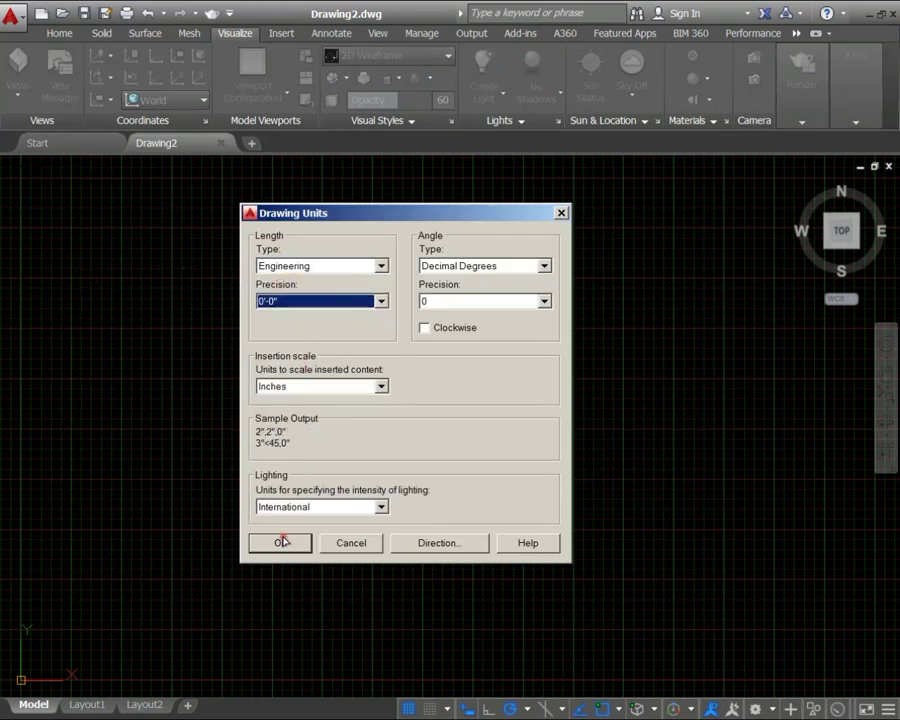
{"action": "left_click", "coordinate": [281, 540]}
{"action": "left_click", "coordinate": [410, 708]}
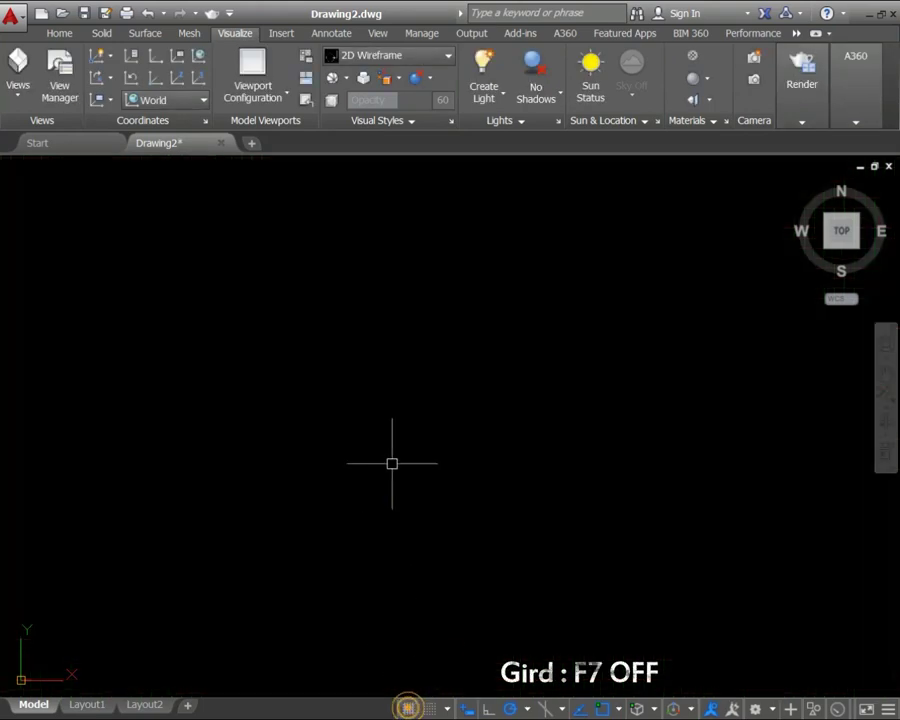
{"action": "right_click", "coordinate": [351, 493]}
- Show the UCS icon at the origin and draw a 6" circle
{"action": "left_click", "coordinate": [505, 686]}
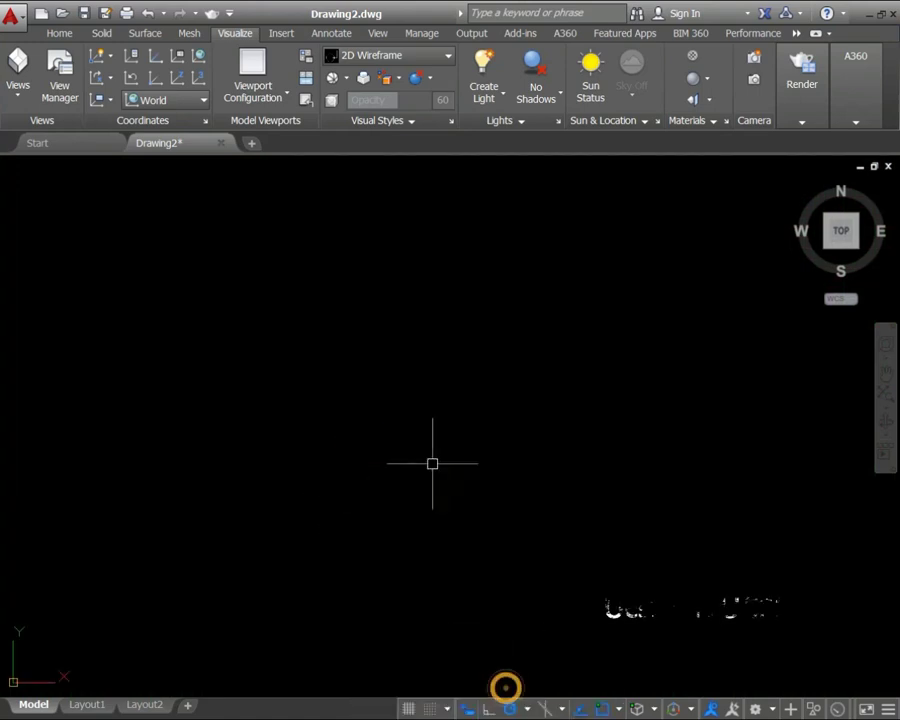
{"action": "left_click", "coordinate": [429, 411]}
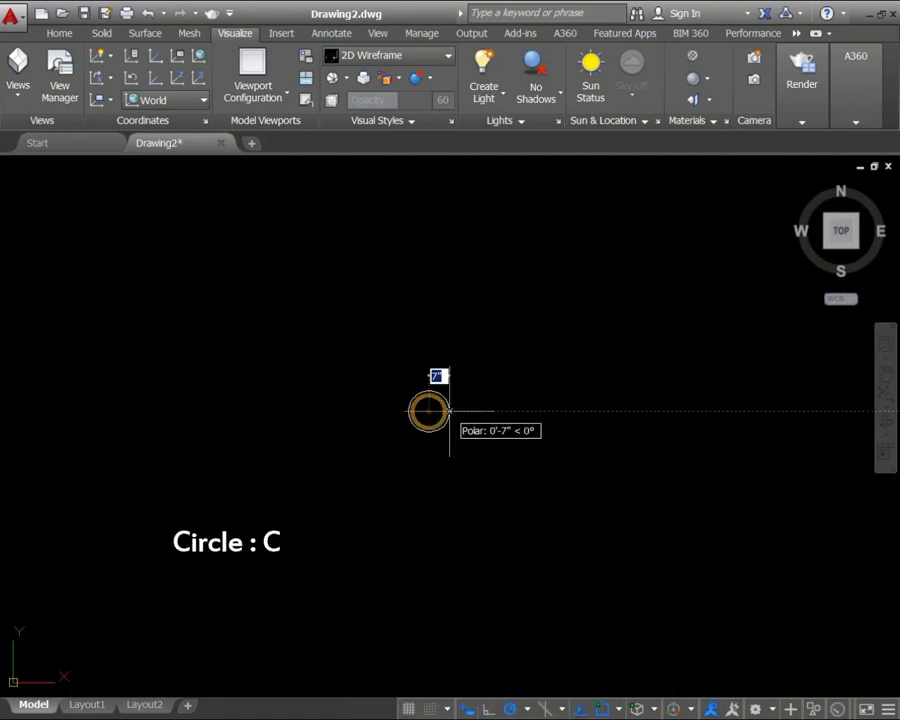
{"action": "type", "text": "6\""}
{"action": "key", "text": "Return"}
{"action": "scroll", "coordinate": [446, 416], "scroll_direction": "up", "scroll_amount": 8}
{"action": "scroll", "coordinate": [462, 362], "scroll_direction": "up", "scroll_amount": 2}
- Draw a vertical line from the circle centre up to its top
{"action": "type", "text": "l"}
{"action": "key", "text": "Return"}
{"action": "left_click", "coordinate": [417, 431]}
{"action": "left_click", "coordinate": [417, 241]}
{"action": "type", "text": "arra"}
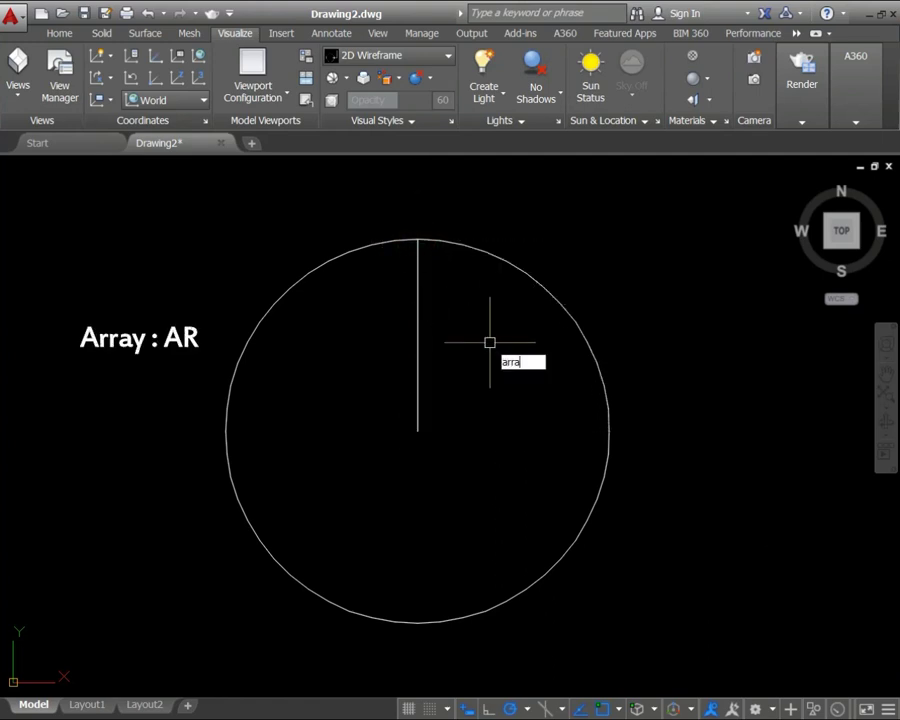
- Polar-array the line into three spokes about the centre and explode the array
{"action": "type", "text": "y"}
{"action": "key", "text": "Return"}
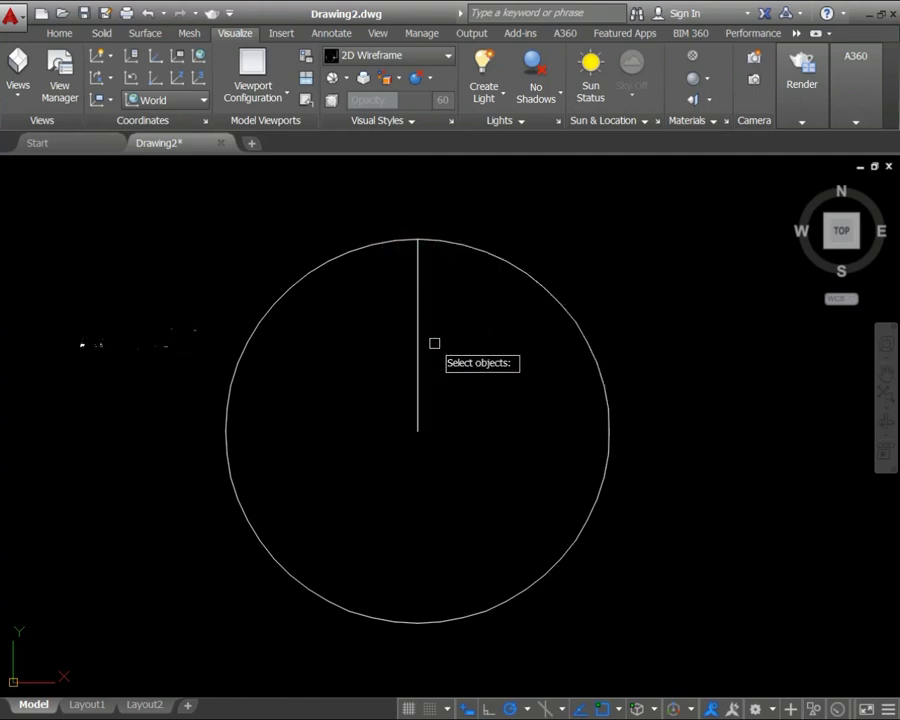
{"action": "key", "text": "Return"}
{"action": "key", "text": "Return"}
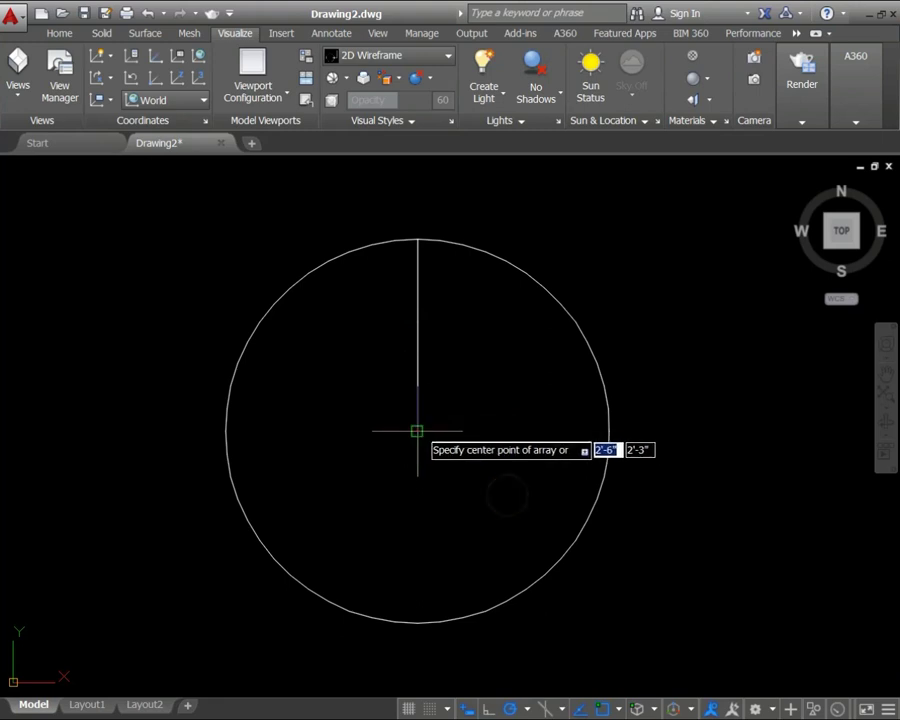
{"action": "left_click", "coordinate": [418, 431]}
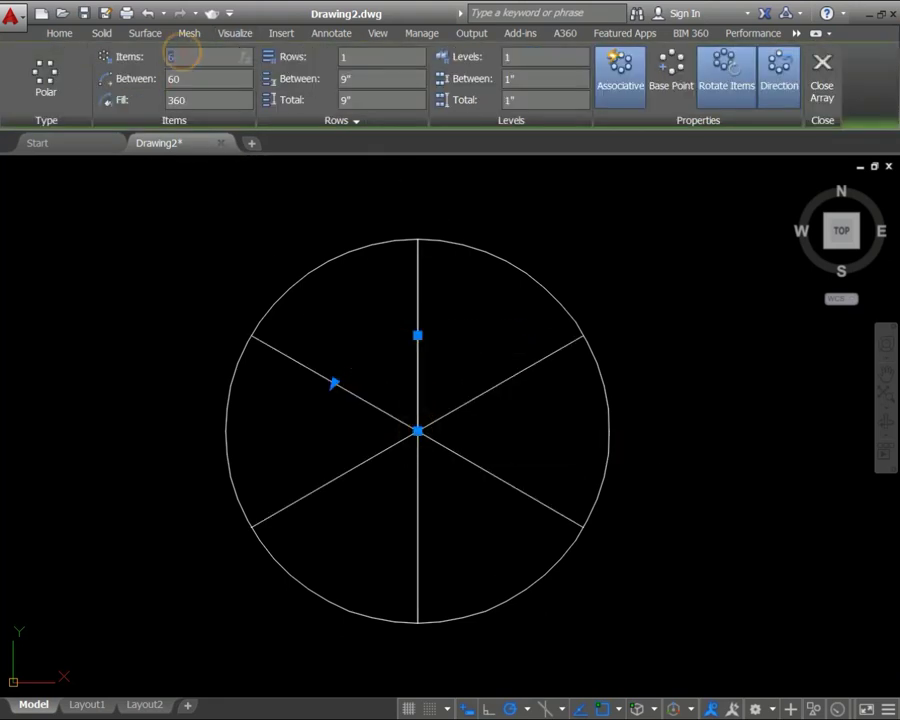
{"action": "key", "text": "Return"}
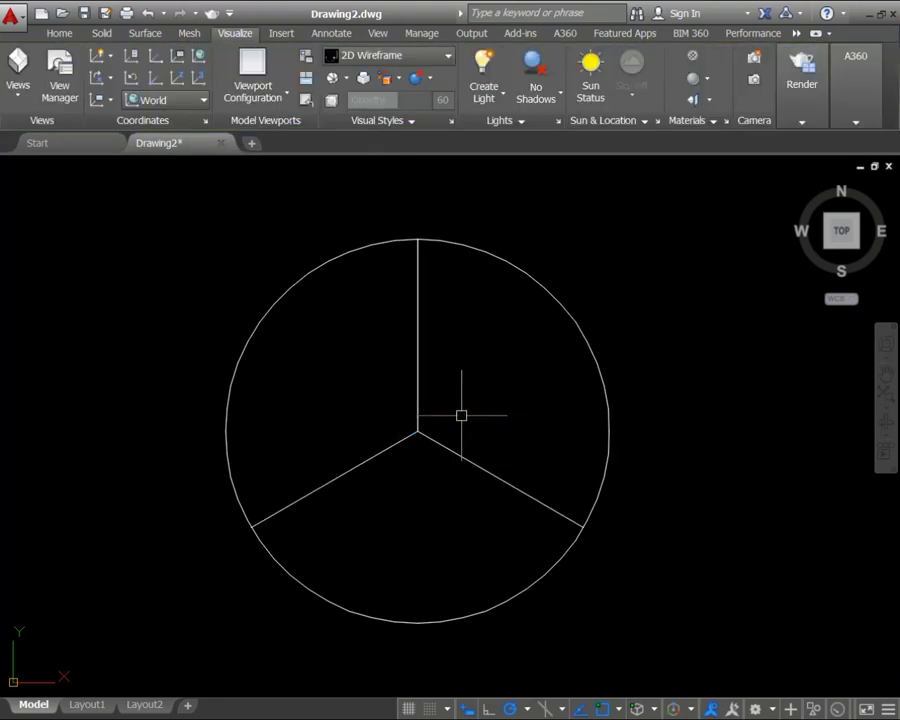
{"action": "type", "text": "x"}
{"action": "key", "text": "Return"}
{"action": "middle_click_drag", "start_coordinate": [446, 367], "coordinate": [479, 362]}
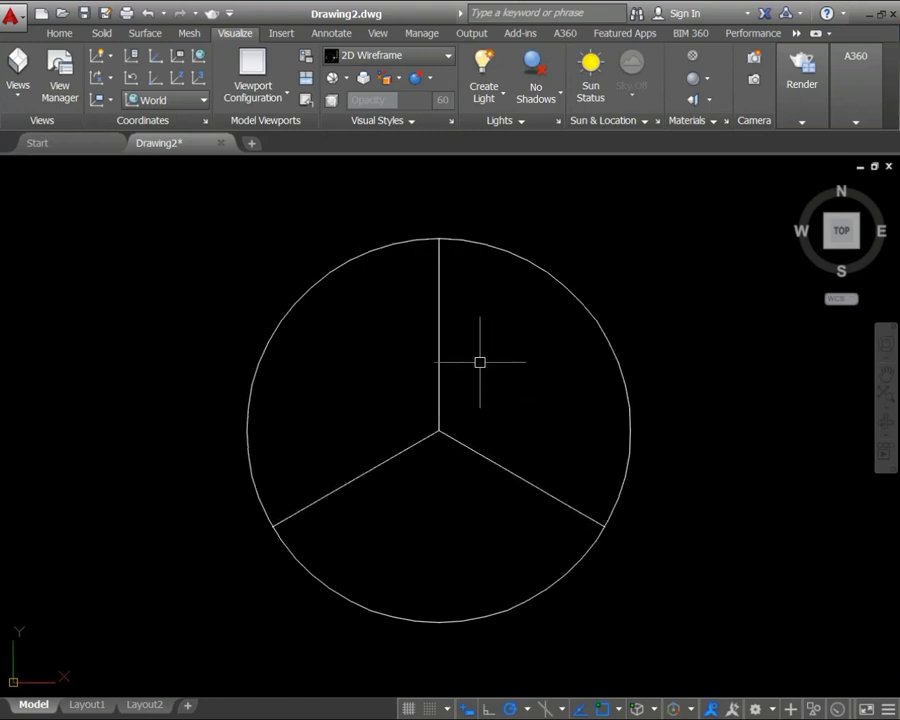
{"action": "type", "text": "o"}
{"action": "key", "text": "Return"}
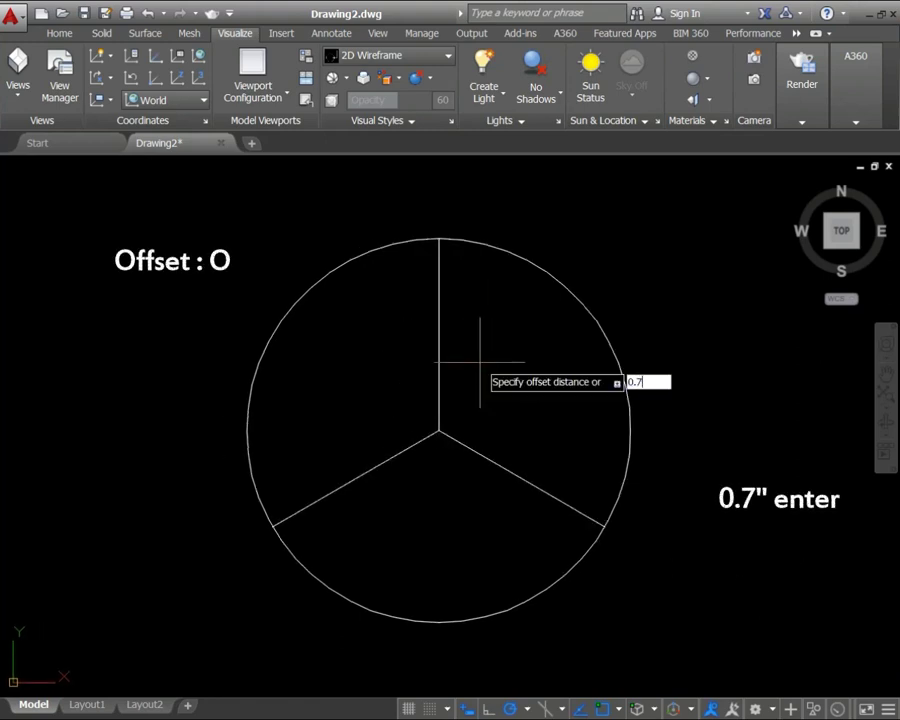
- Offset each of the three spokes 0.7" to both sides
{"action": "left_click", "coordinate": [438, 340]}
{"action": "left_click", "coordinate": [488, 336]}
{"action": "left_click", "coordinate": [436, 322]}
{"action": "left_click", "coordinate": [396, 315]}
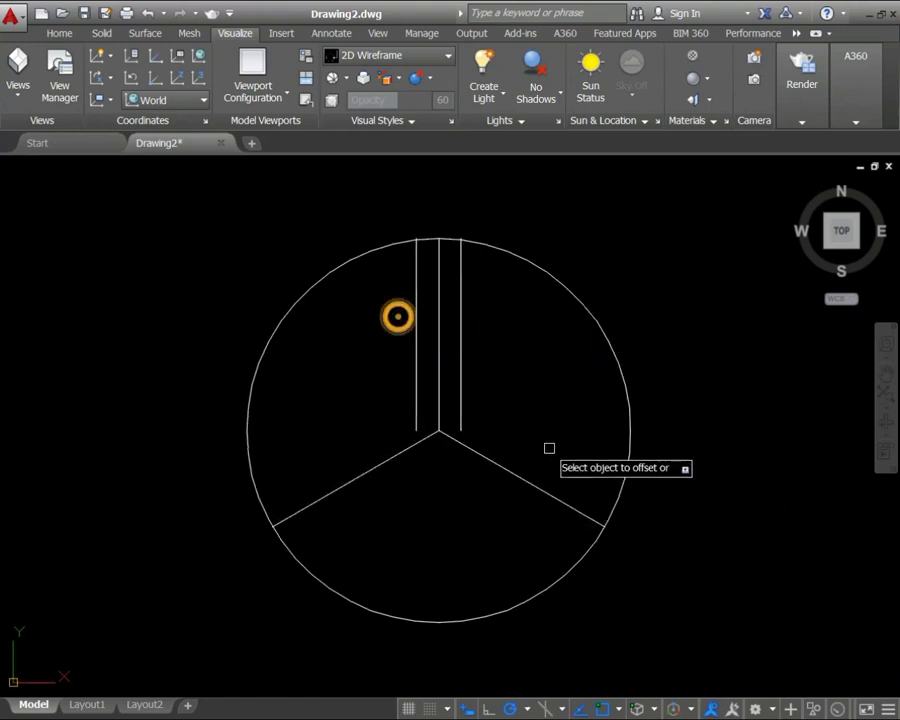
{"action": "left_click", "coordinate": [508, 469]}
{"action": "left_click", "coordinate": [540, 424]}
{"action": "left_click", "coordinate": [492, 474]}
{"action": "left_click", "coordinate": [472, 498]}
{"action": "left_click", "coordinate": [408, 451]}
{"action": "left_click", "coordinate": [381, 420]}
{"action": "left_click", "coordinate": [400, 459]}
{"action": "left_click", "coordinate": [422, 487]}
- Draw the star outline through the top, right and left tips and inner corners
{"action": "type", "text": "l"}
{"action": "key", "text": "Return"}
{"action": "left_click", "coordinate": [414, 415]}
{"action": "left_click", "coordinate": [438, 239]}
{"action": "left_click", "coordinate": [459, 410]}
{"action": "left_click", "coordinate": [605, 524]}
{"action": "left_click", "coordinate": [438, 449]}
{"action": "left_click", "coordinate": [272, 527]}
{"action": "left_click", "coordinate": [414, 418]}
{"action": "key", "text": "Return"}
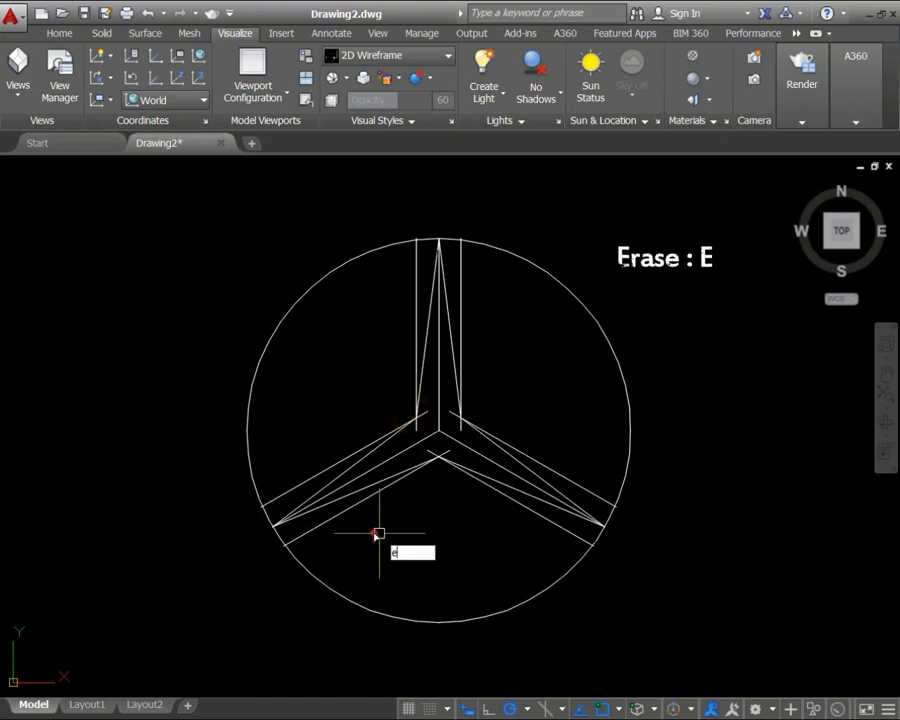
- Erase the four offset construction lines
{"action": "left_click", "coordinate": [311, 478]}
{"action": "left_click", "coordinate": [460, 344]}
{"action": "left_click", "coordinate": [416, 297]}
{"action": "left_click", "coordinate": [525, 452]}
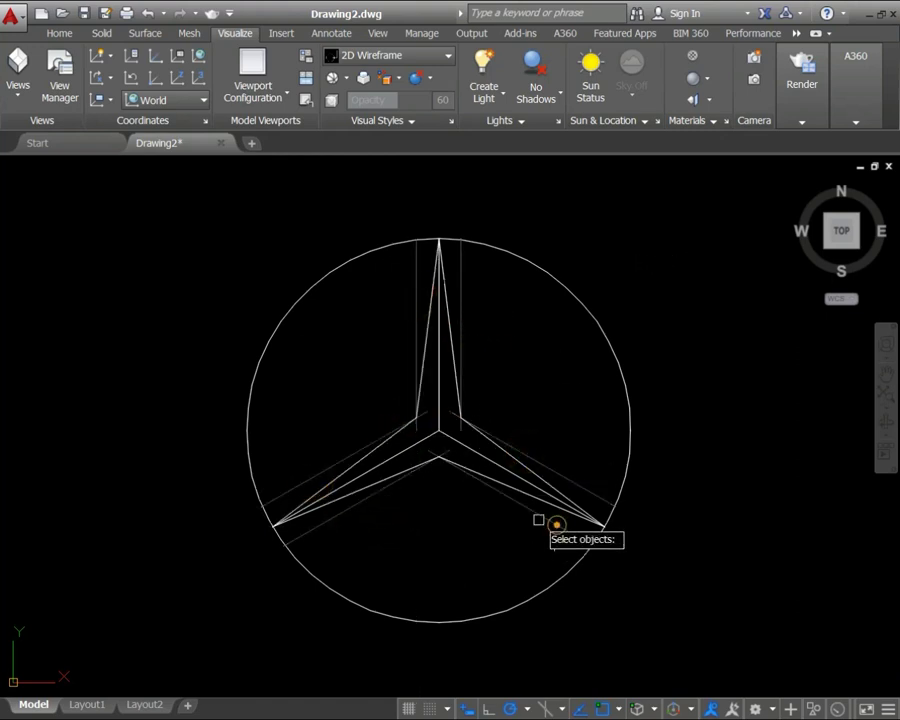
{"action": "key", "text": "Return"}
{"action": "scroll", "coordinate": [446, 418], "scroll_direction": "up", "scroll_amount": 5}
{"action": "type", "text": "l"}
{"action": "key", "text": "Return"}
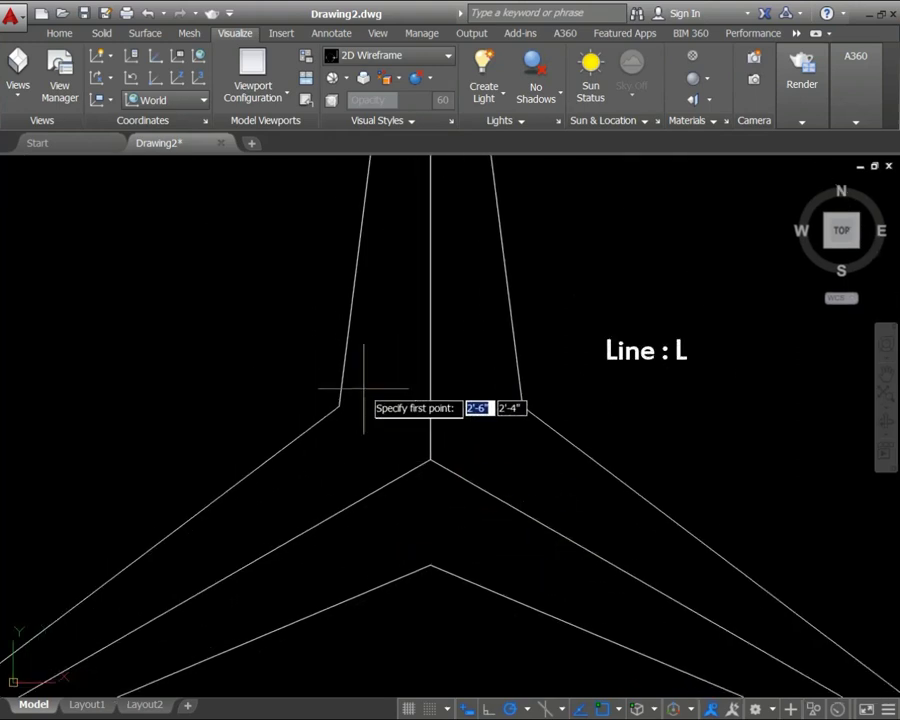
- Draw ridge lines from the left, bottom and right inner corners to the star centre
{"action": "left_click", "coordinate": [340, 405]}
{"action": "left_click", "coordinate": [430, 460]}
{"action": "left_click", "coordinate": [430, 566]}
{"action": "key", "text": "Return"}
{"action": "key", "text": "Return"}
{"action": "left_click", "coordinate": [430, 460]}
{"action": "left_click", "coordinate": [521, 405]}
{"action": "key", "text": "Return"}
{"action": "scroll", "coordinate": [540, 398], "scroll_direction": "down", "scroll_amount": 4}
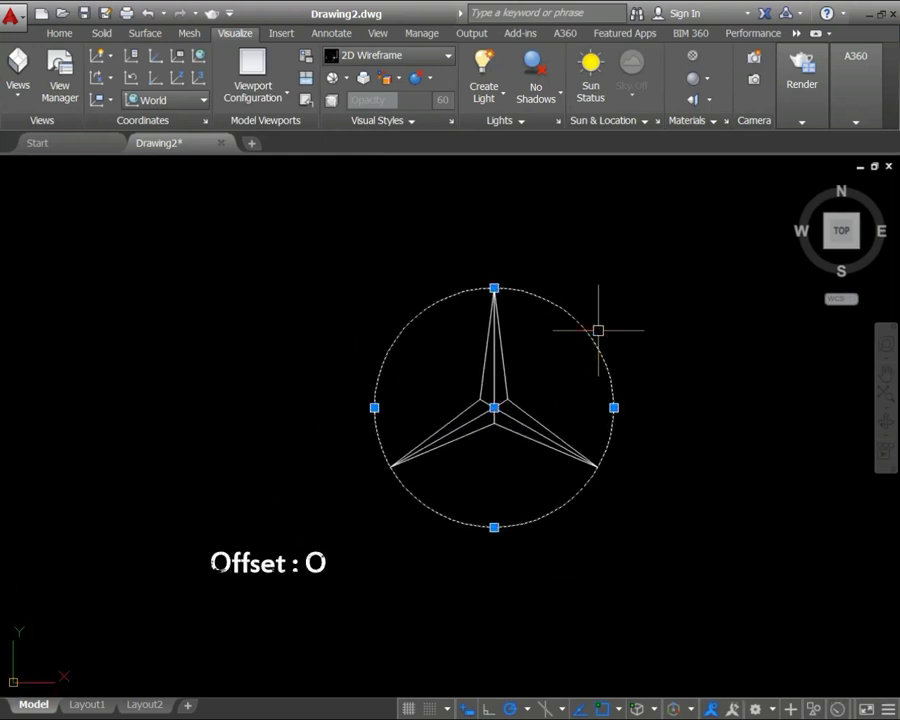
- Offset the circle 0.3" outward to form a second ring
{"action": "type", "text": "o"}
{"action": "key", "text": "Return"}
{"action": "key", "text": "Return"}
{"action": "left_click", "coordinate": [582, 320]}
{"action": "left_click", "coordinate": [595, 325]}
- Copy the whole emblem to the left of the original
{"action": "key", "text": "Return"}
{"action": "left_click", "coordinate": [623, 255]}
{"action": "left_click", "coordinate": [347, 543]}
{"action": "key", "text": "Return"}
{"action": "left_click", "coordinate": [511, 468]}
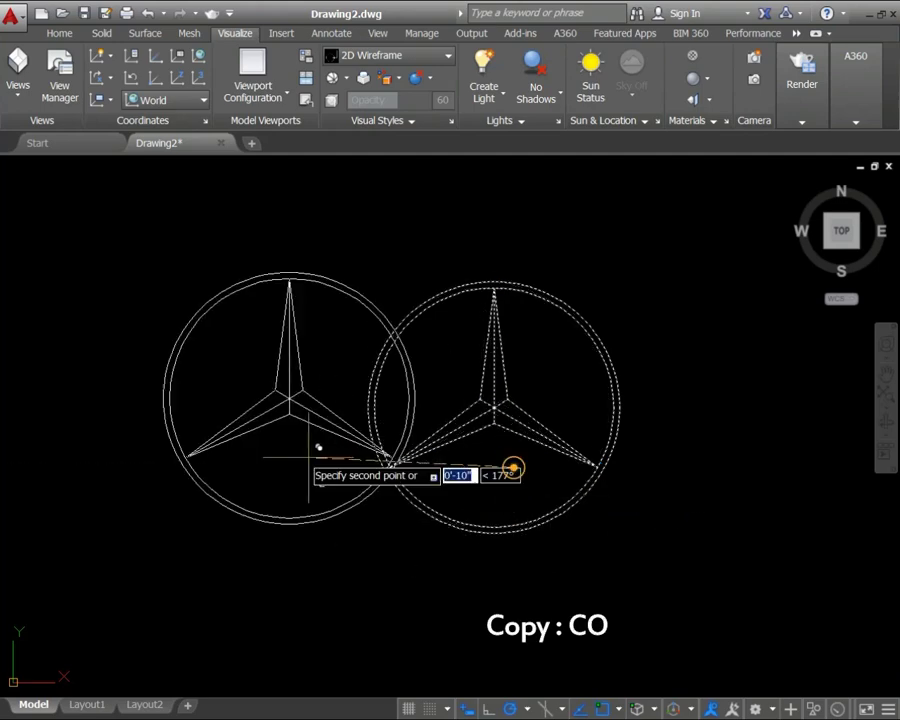
{"action": "left_click", "coordinate": [179, 471]}
{"action": "middle_click_drag", "start_coordinate": [179, 471], "coordinate": [521, 443]}
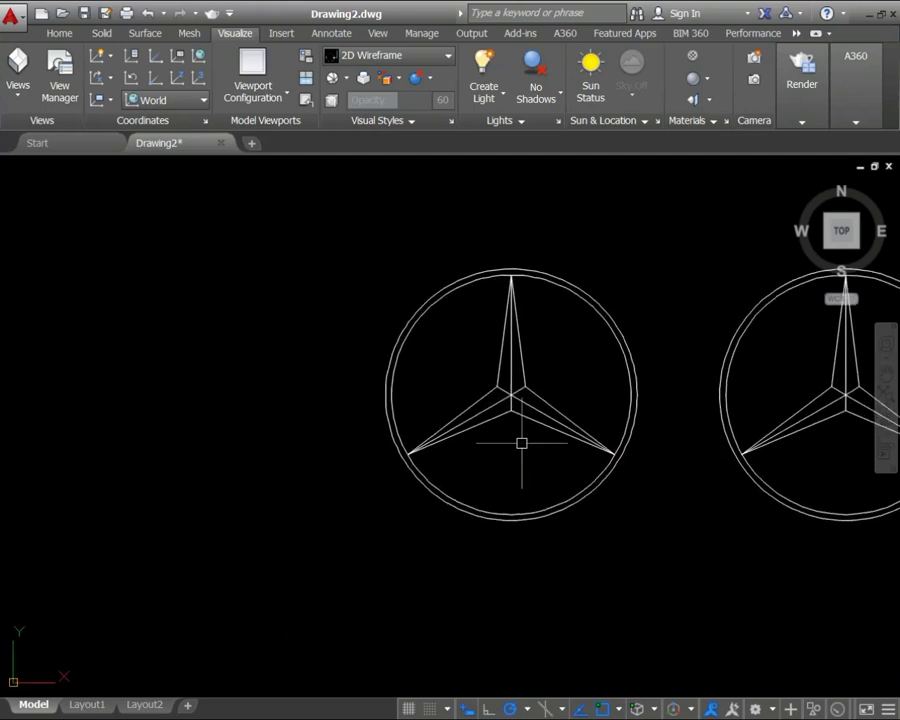
{"action": "left_click", "coordinate": [58, 34]}
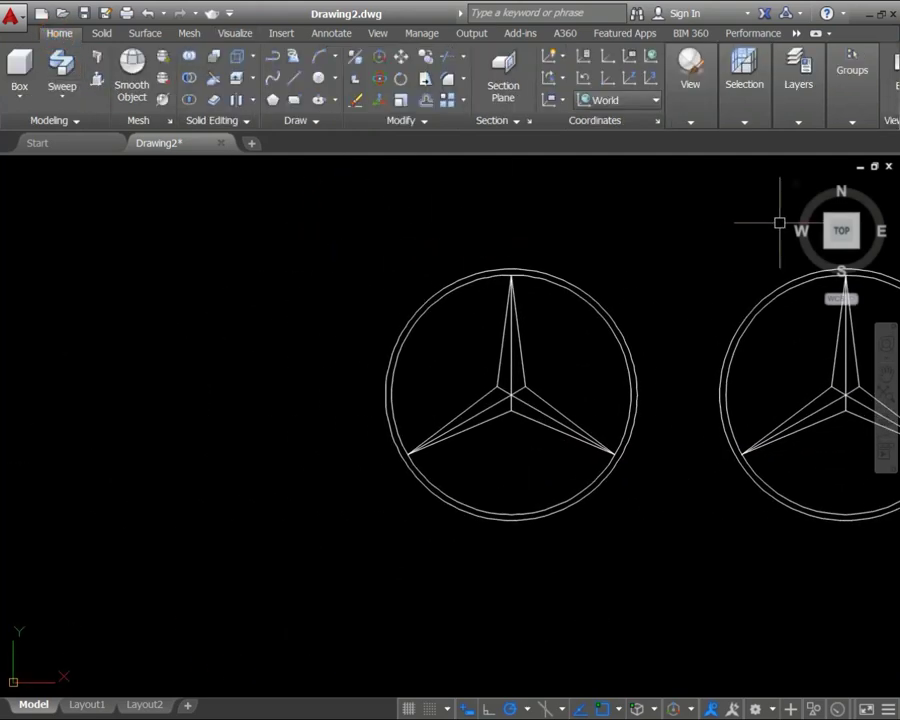
- Tilt the view into 3D and delete the star's inner ridge lines
{"action": "mouse_move", "coordinate": [703, 361]}
{"action": "middle_mouse_down", "text": "shift"}
{"action": "mouse_move", "coordinate": [388, 478]}
{"action": "mouse_move", "coordinate": [441, 462]}
{"action": "middle_mouse_up", "text": "shift"}
{"action": "scroll", "coordinate": [388, 478], "scroll_direction": "up", "scroll_amount": 3}
{"action": "scroll", "coordinate": [418, 455], "scroll_direction": "up", "scroll_amount": 5}
{"action": "left_click", "coordinate": [395, 469]}
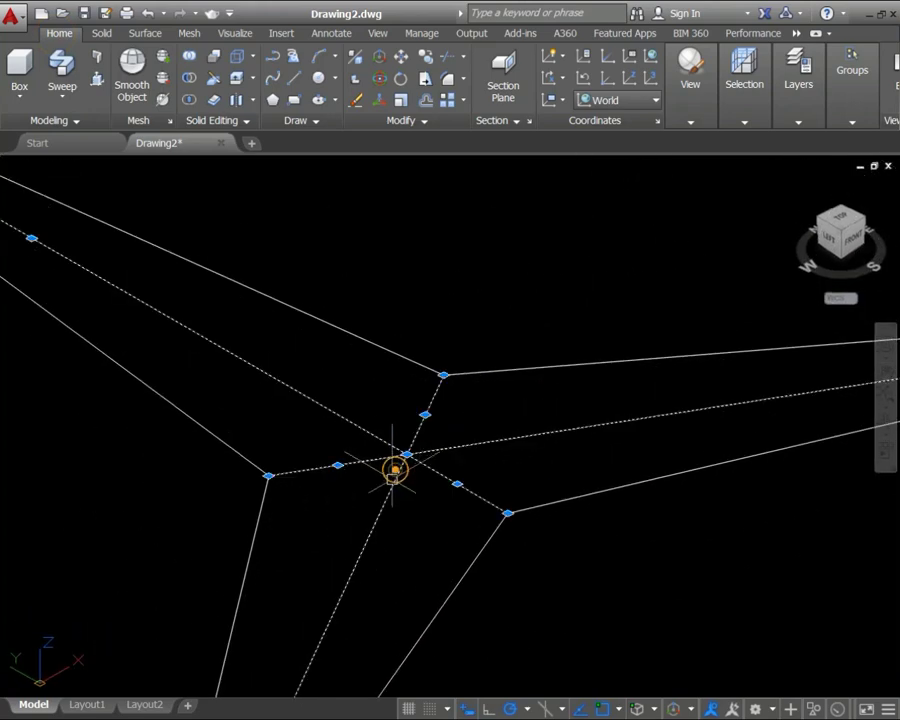
{"action": "type", "text": "e"}
{"action": "key", "text": "Return"}
{"action": "scroll", "coordinate": [433, 392], "scroll_direction": "down", "scroll_amount": 5}
- Join the star's outline lines into a single polyline
{"action": "type", "text": "j"}
{"action": "key", "text": "Return"}
{"action": "left_click_drag", "start_coordinate": [466, 368], "coordinate": [342, 486]}
{"action": "key", "text": "Return"}
{"action": "left_click", "coordinate": [411, 410]}
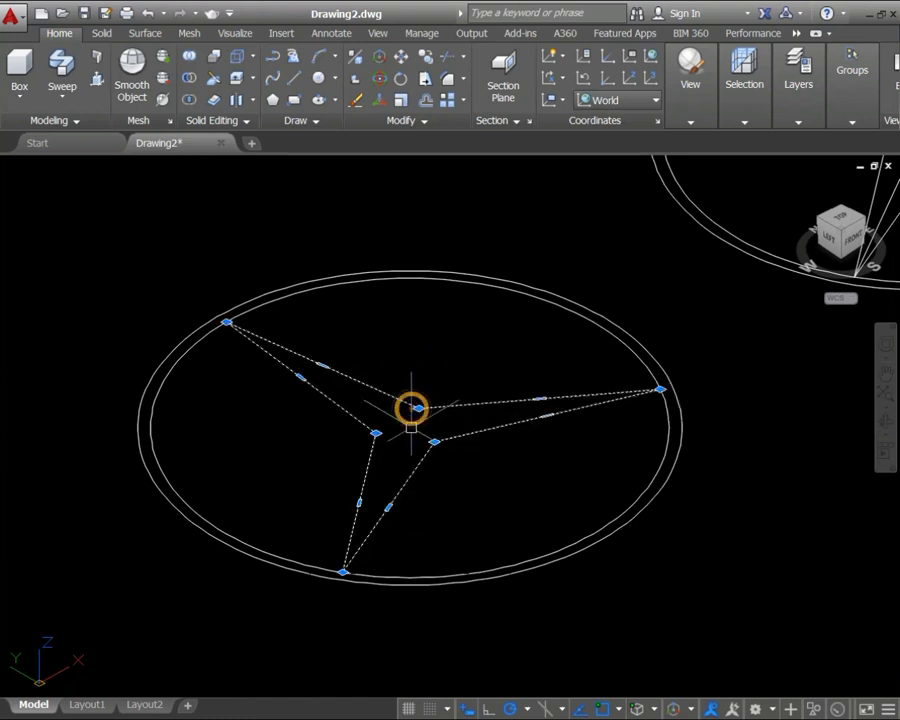
{"action": "scroll", "coordinate": [411, 427], "scroll_direction": "up", "scroll_amount": 2}
- Scale the star by 0.001 about its centre, keeping a copy of the original
{"action": "key", "text": "Return"}
{"action": "left_click", "coordinate": [404, 428]}
{"action": "type", "text": "c"}
{"action": "key", "text": "Return"}
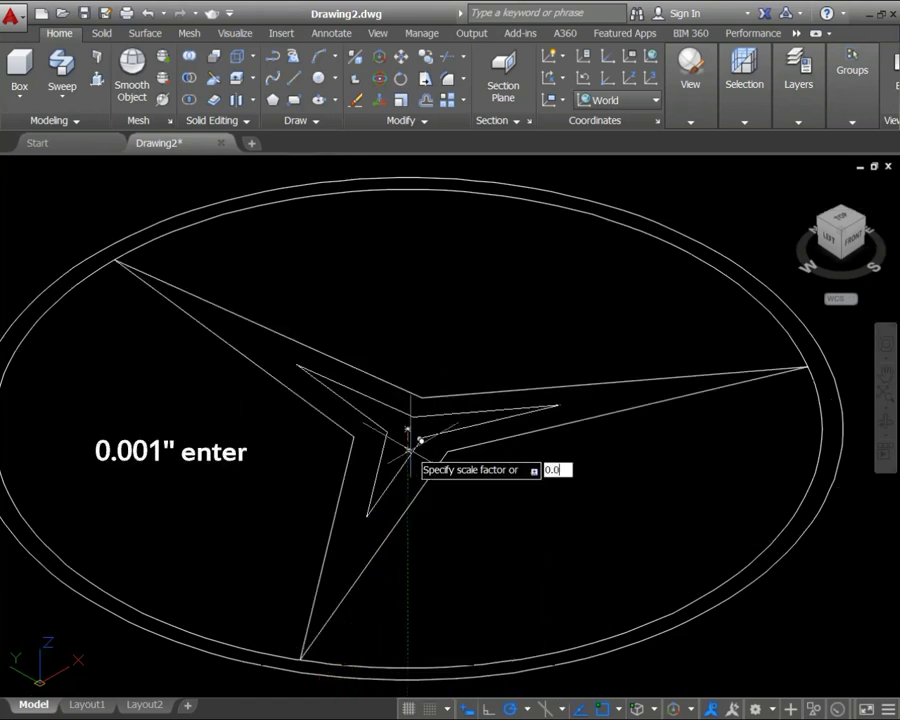
{"action": "scroll", "coordinate": [410, 450], "scroll_direction": "down", "scroll_amount": 2}
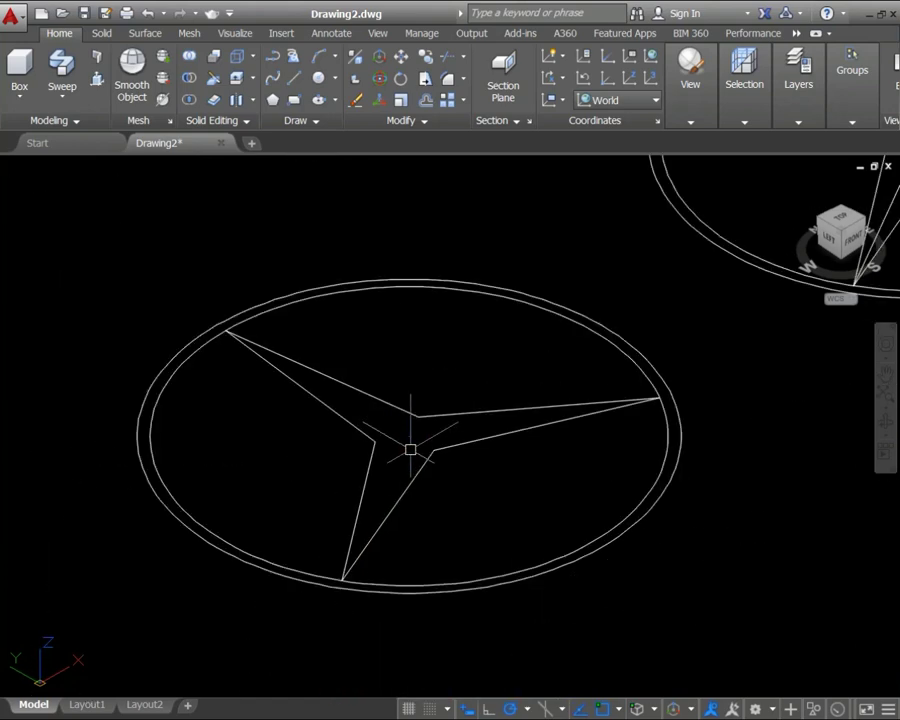
{"action": "left_click", "coordinate": [487, 574]}
- Move the inner ring and tiny star centre up 0.3"
{"action": "left_click", "coordinate": [376, 382]}
{"action": "left_click", "coordinate": [458, 492]}
{"action": "key", "text": "m"}
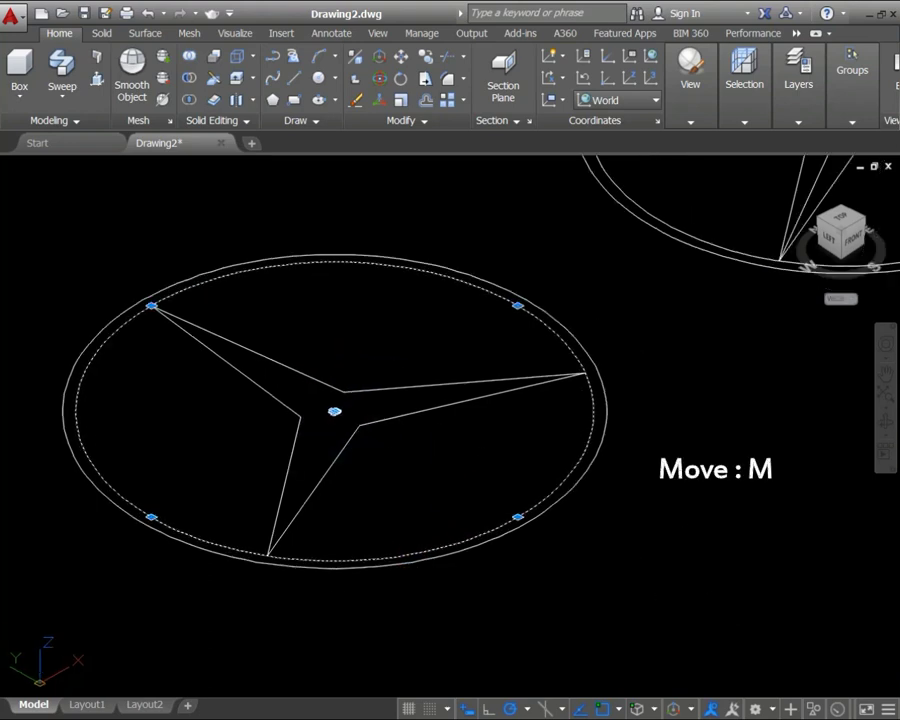
{"action": "key", "text": "Return"}
{"action": "left_click", "coordinate": [657, 564]}
{"action": "type", "text": "0.3\""}
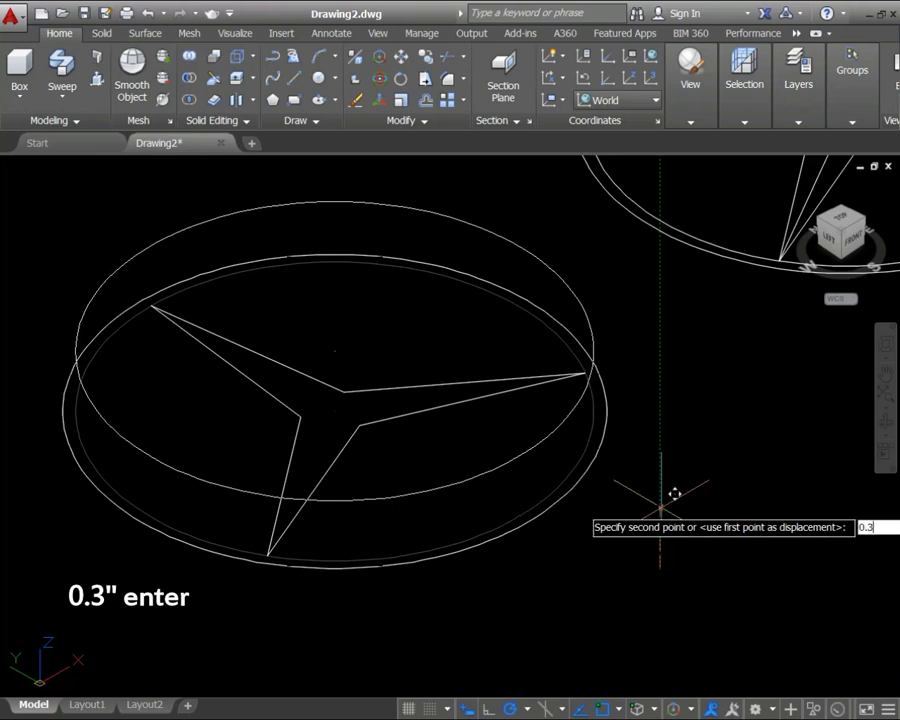
{"action": "key", "text": "Return"}
- Copy the star and outer ring 0.6" higher
{"action": "left_click", "coordinate": [315, 327]}
{"action": "left_click", "coordinate": [420, 460]}
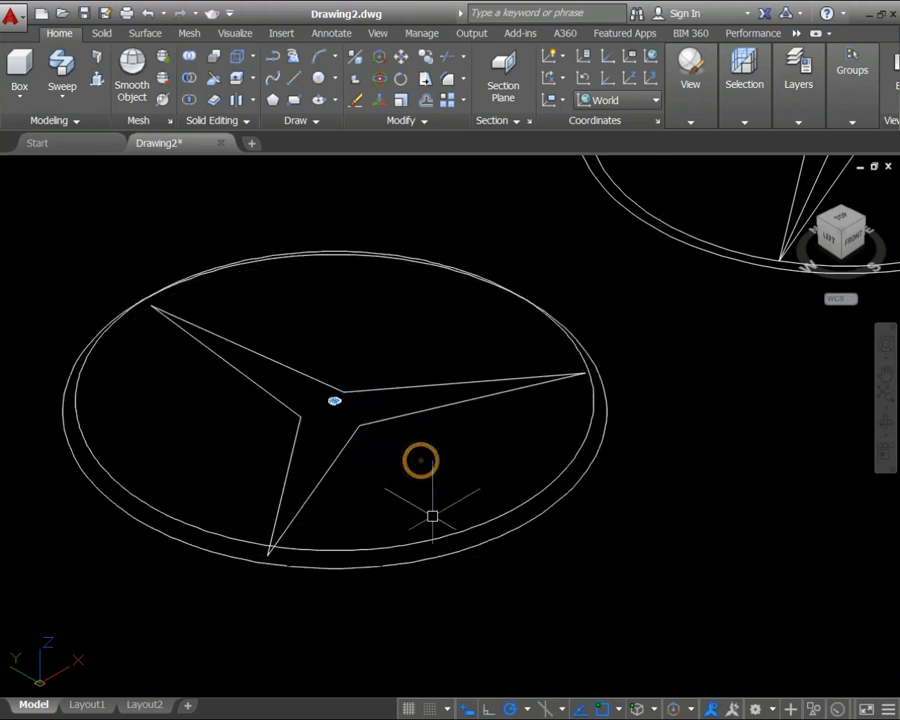
{"action": "left_click", "coordinate": [433, 530]}
{"action": "type", "text": "co"}
{"action": "key", "text": "Return"}
{"action": "left_click", "coordinate": [636, 466]}
{"action": "type", "text": "0."}
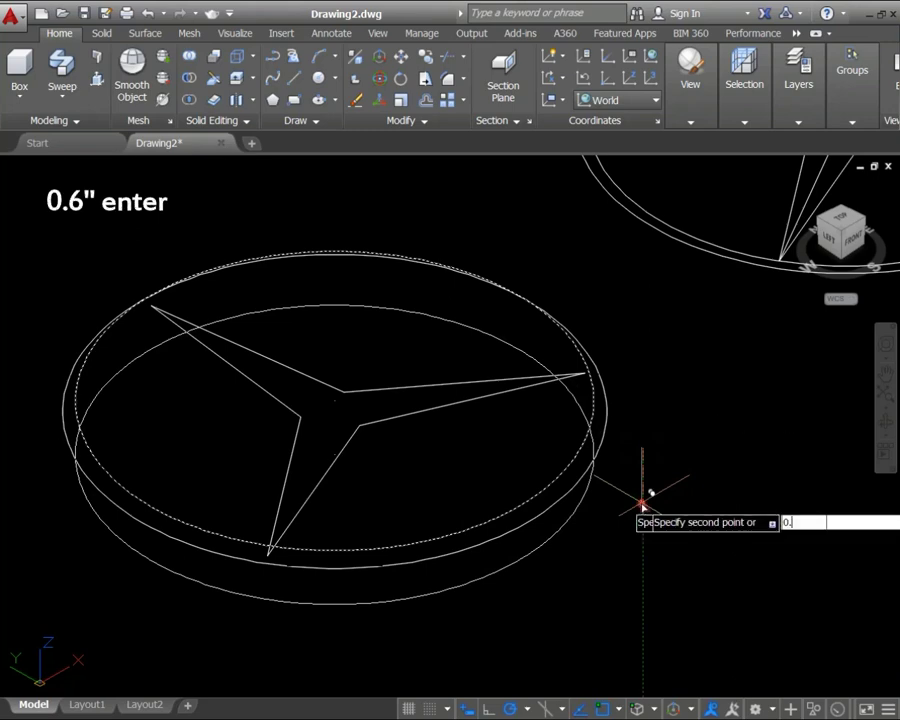
{"action": "key", "text": "Return"}
{"action": "scroll", "coordinate": [641, 502], "scroll_direction": "down", "scroll_amount": 2}
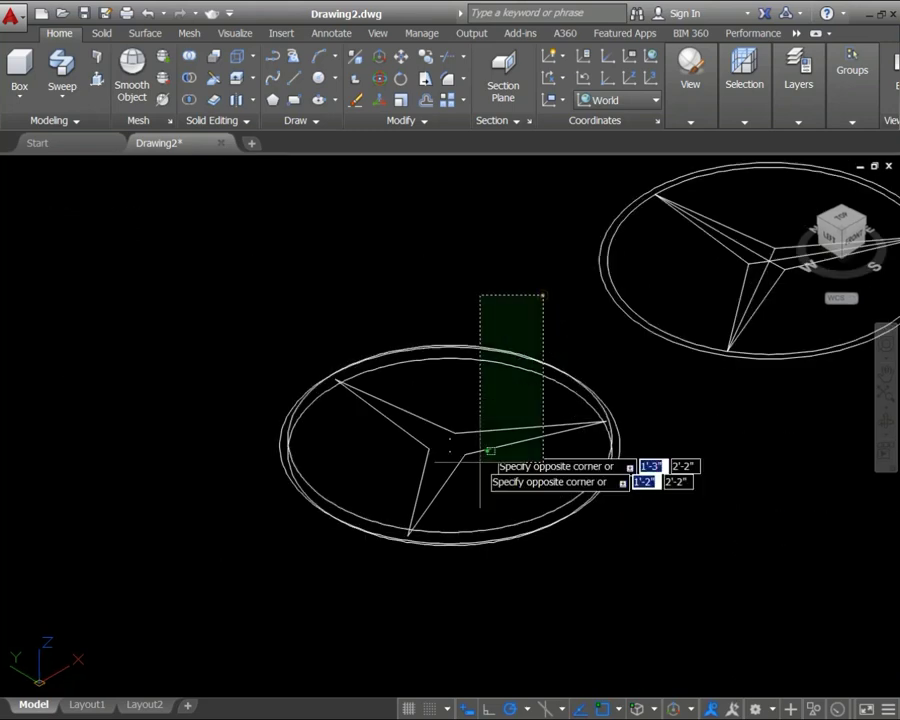
- Rotate the lower emblem 90° about the X axis so it stands upright
{"action": "left_click", "coordinate": [336, 566]}
{"action": "left_click", "coordinate": [378, 80]}
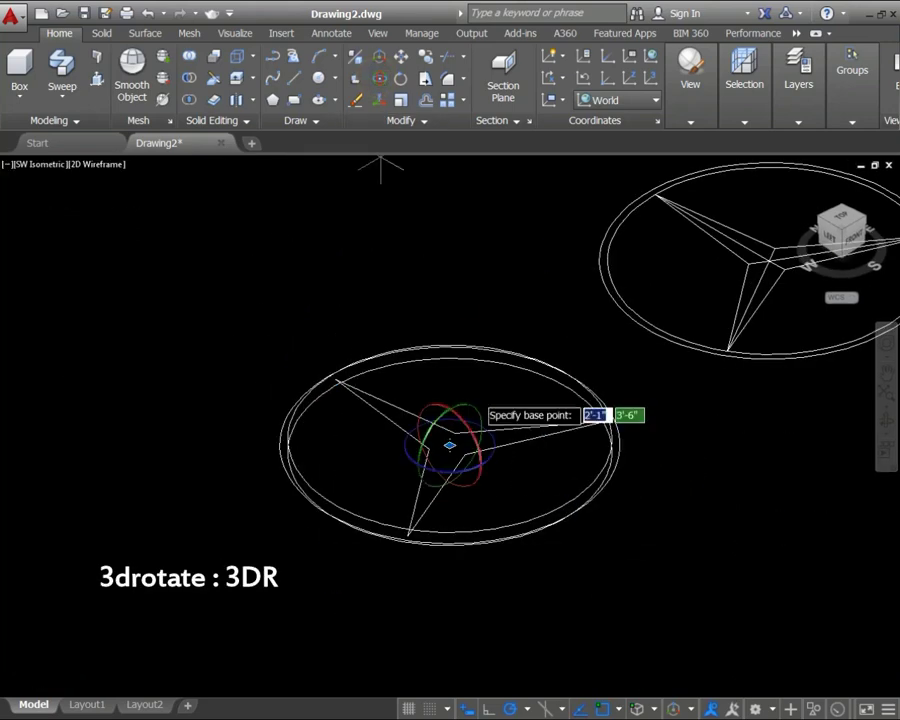
{"action": "left_click", "coordinate": [450, 440]}
{"action": "left_click", "coordinate": [478, 445]}
{"action": "left_click", "coordinate": [447, 268]}
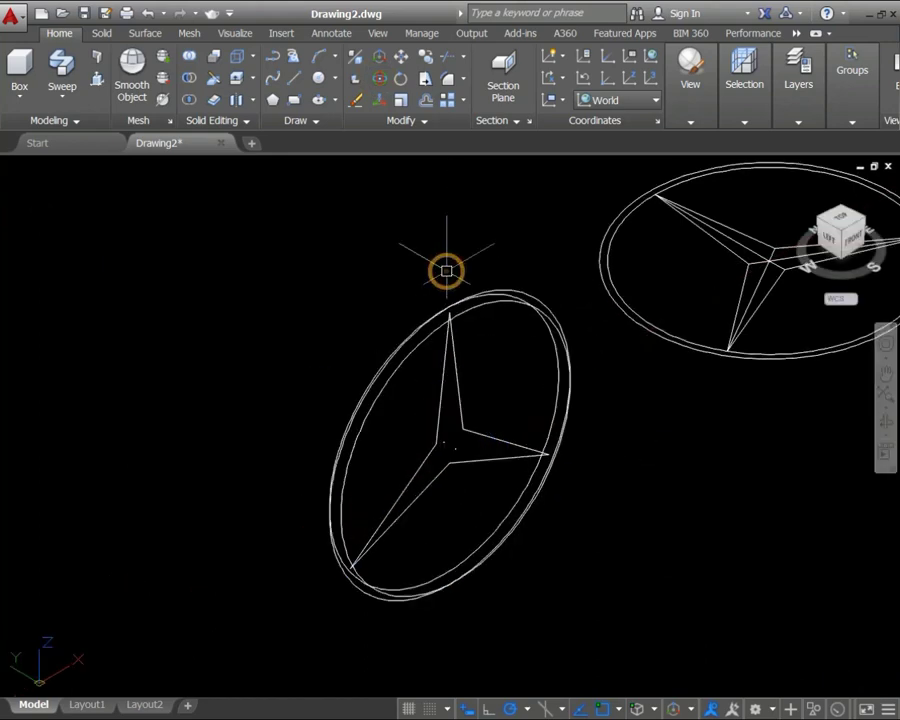
{"action": "scroll", "coordinate": [456, 488], "scroll_direction": "up", "scroll_amount": 1}
{"action": "scroll", "coordinate": [458, 424], "scroll_direction": "up", "scroll_amount": 2}
{"action": "scroll", "coordinate": [388, 438], "scroll_direction": "up", "scroll_amount": 1}
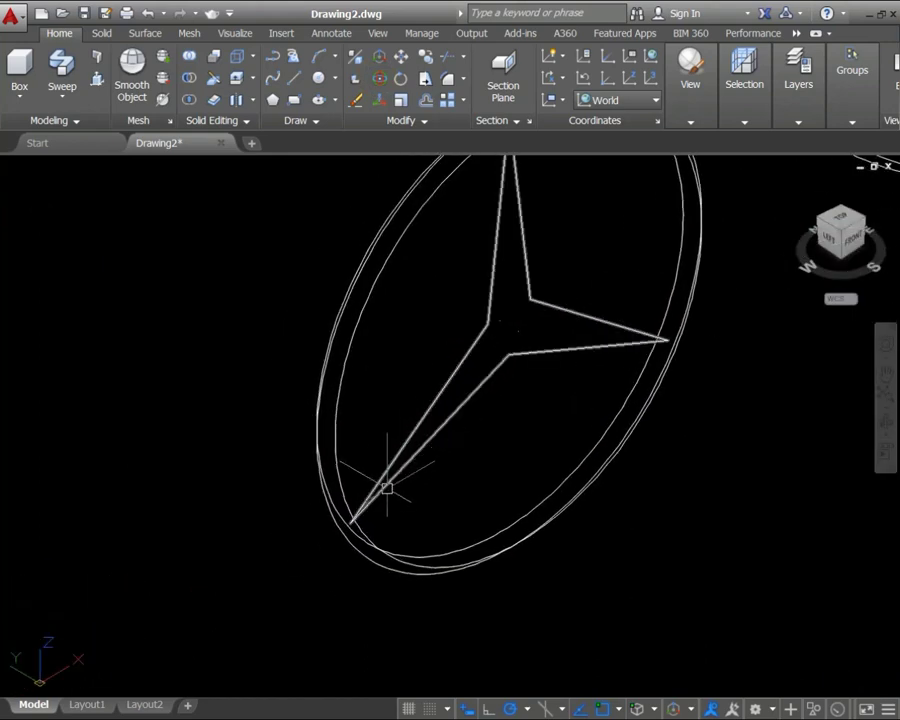
- Hide the star outline with HIDEOBJECTS
{"action": "left_click", "coordinate": [490, 322]}
{"action": "type", "text": "hid"}
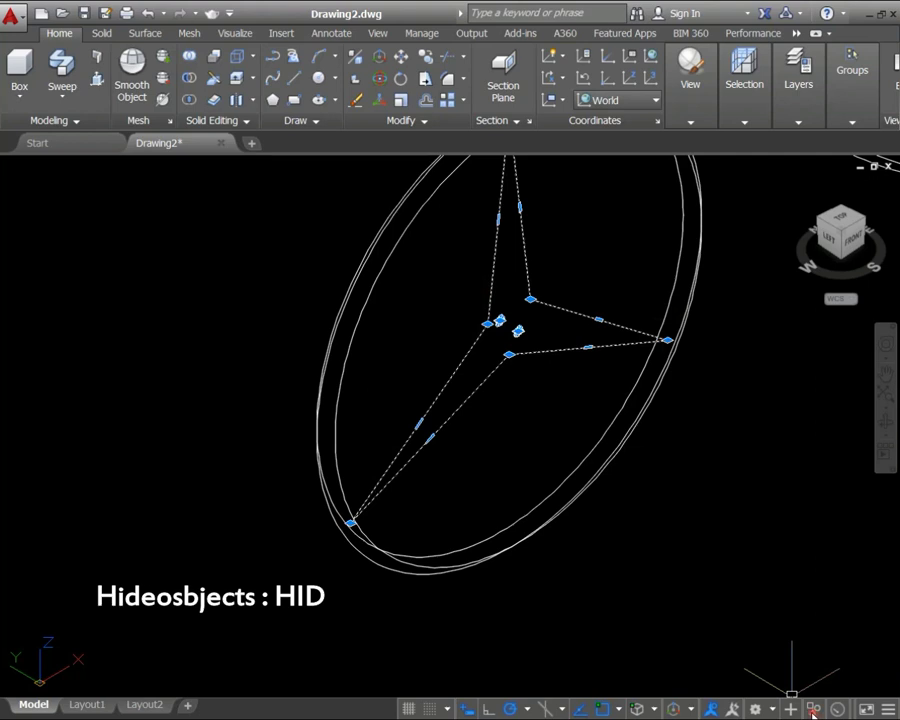
{"action": "key", "text": "Return"}
- Orbit around the ring and set the UCS to Front
{"action": "middle_click_drag", "start_coordinate": [454, 420], "coordinate": [375, 438], "text": "shift"}
{"action": "scroll", "coordinate": [375, 438], "scroll_direction": "up", "scroll_amount": 2}
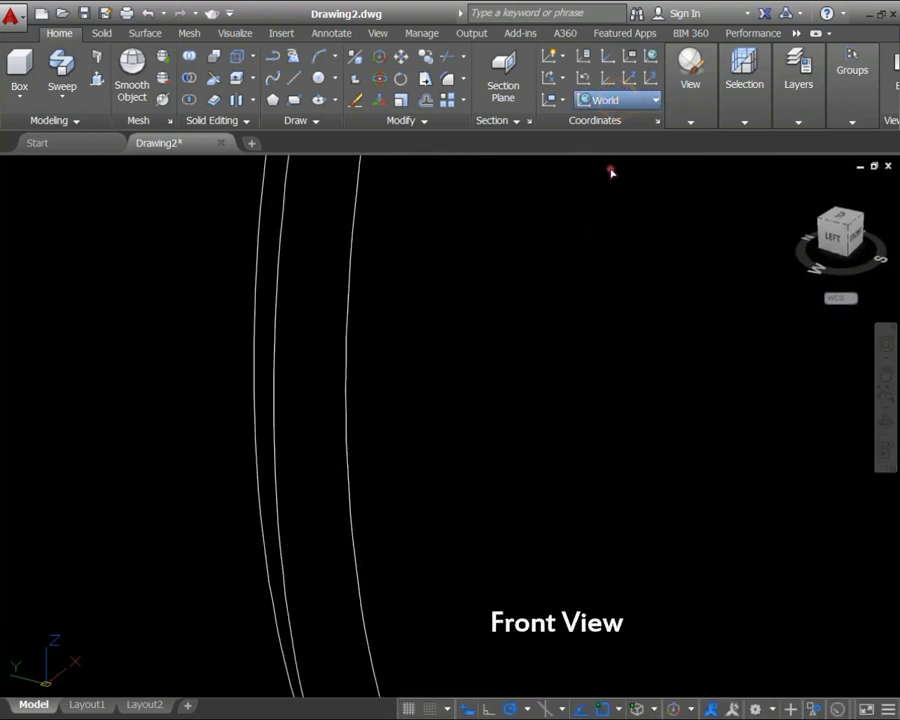
{"action": "left_click", "coordinate": [603, 228]}
{"action": "type", "text": "l"}
{"action": "key", "text": "Return"}
{"action": "left_click", "coordinate": [356, 371]}
- Draw a closed line profile with 0.6" segments on the ring's ellipse
{"action": "key", "text": "Escape"}
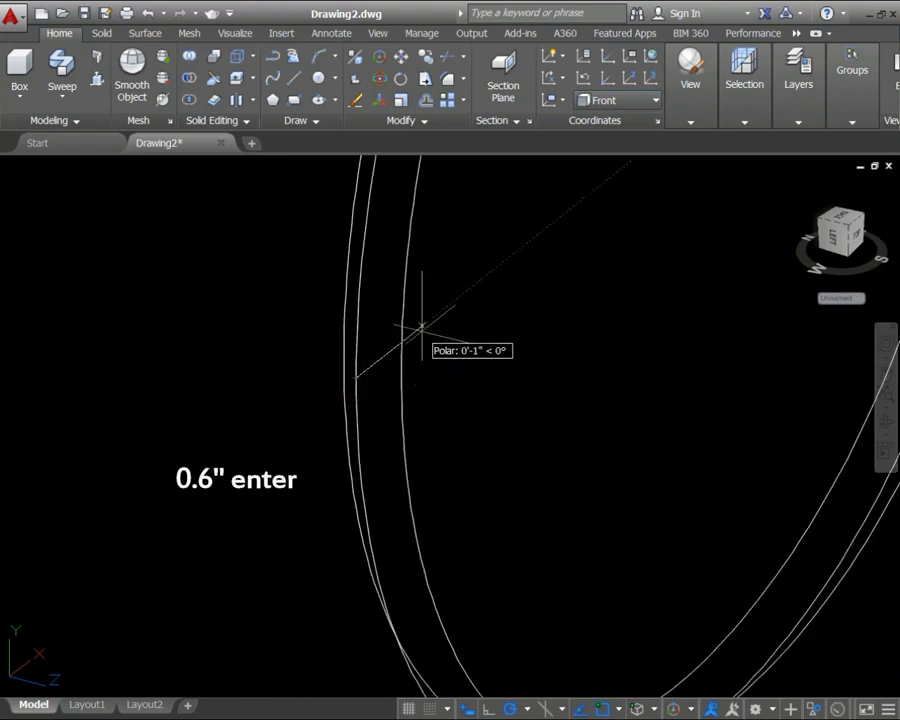
{"action": "type", "text": "0.6"}
{"action": "key", "text": "Return"}
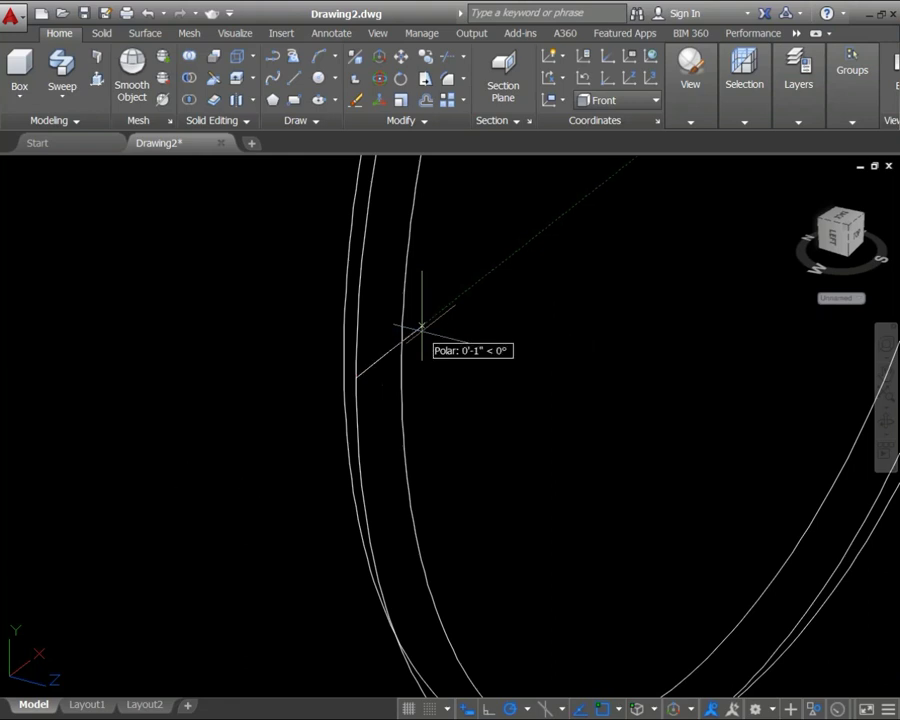
{"action": "left_click", "coordinate": [401, 372]}
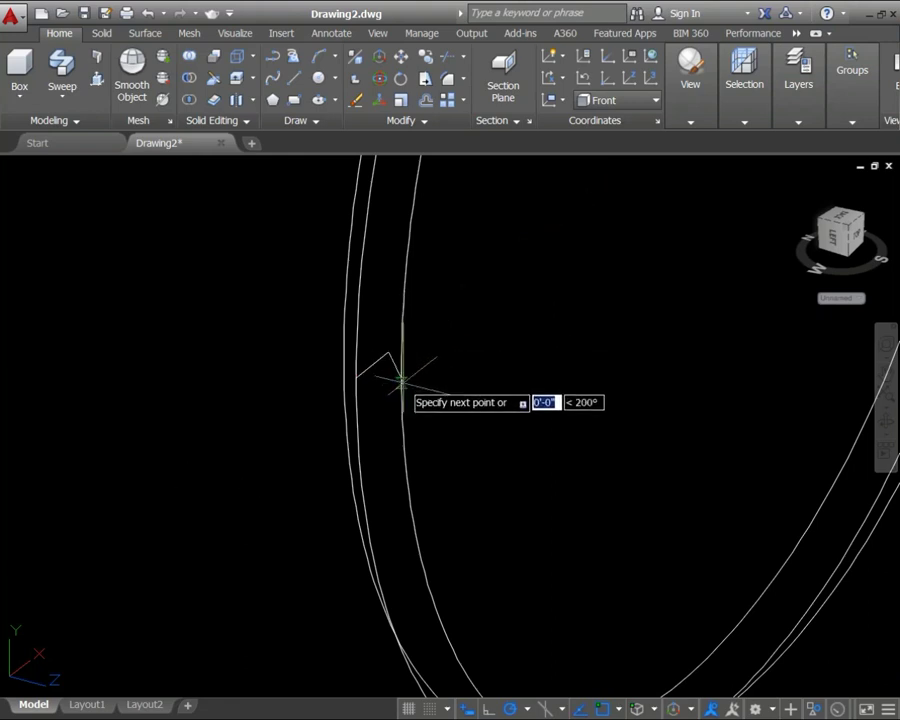
{"action": "left_click", "coordinate": [345, 358]}
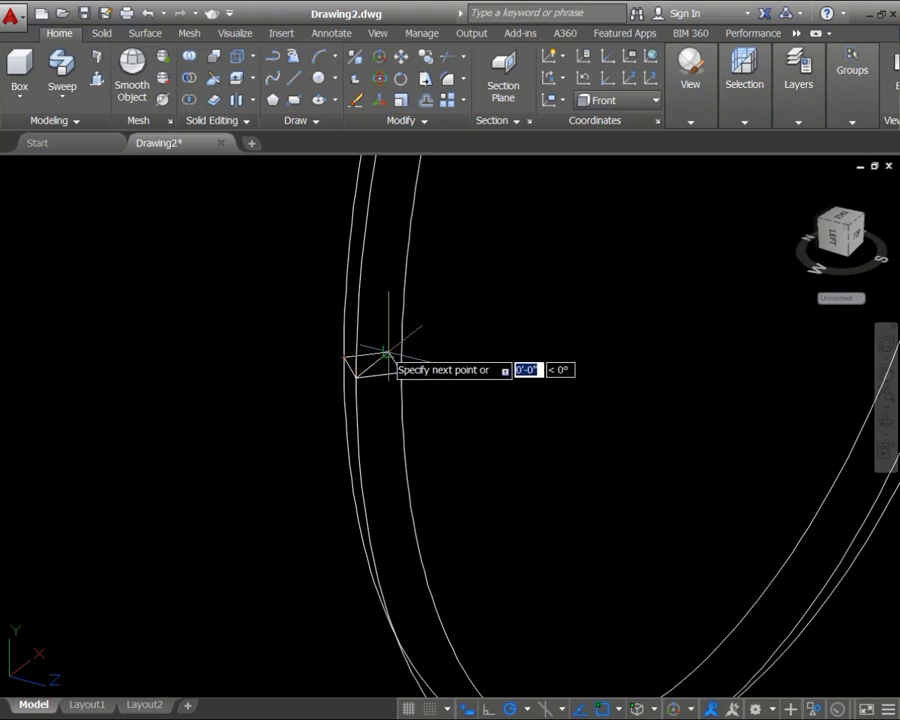
{"action": "key", "text": "Return"}
{"action": "mouse_move", "coordinate": [464, 294]}
{"action": "middle_mouse_down", "text": "shift"}
{"action": "mouse_move", "coordinate": [466, 264]}
{"action": "mouse_move", "coordinate": [463, 398]}
{"action": "middle_mouse_up", "text": "shift"}
{"action": "scroll", "coordinate": [420, 388], "scroll_direction": "up", "scroll_amount": 4}
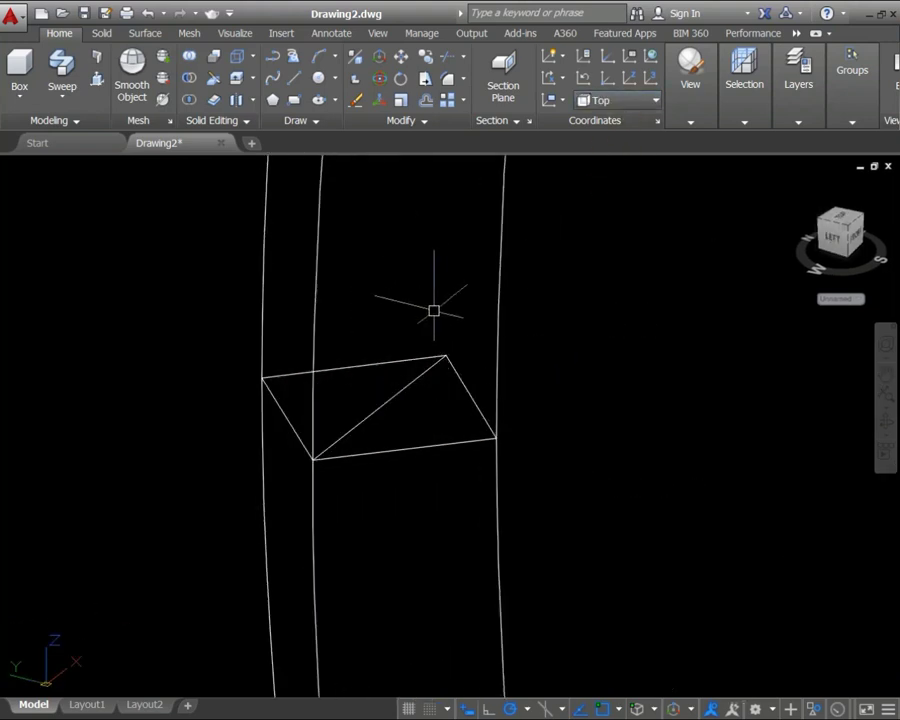
{"action": "type", "text": "a"}
- Add an arc through the profile's left, lower and right corners
{"action": "key", "text": "Return"}
{"action": "left_click", "coordinate": [262, 378]}
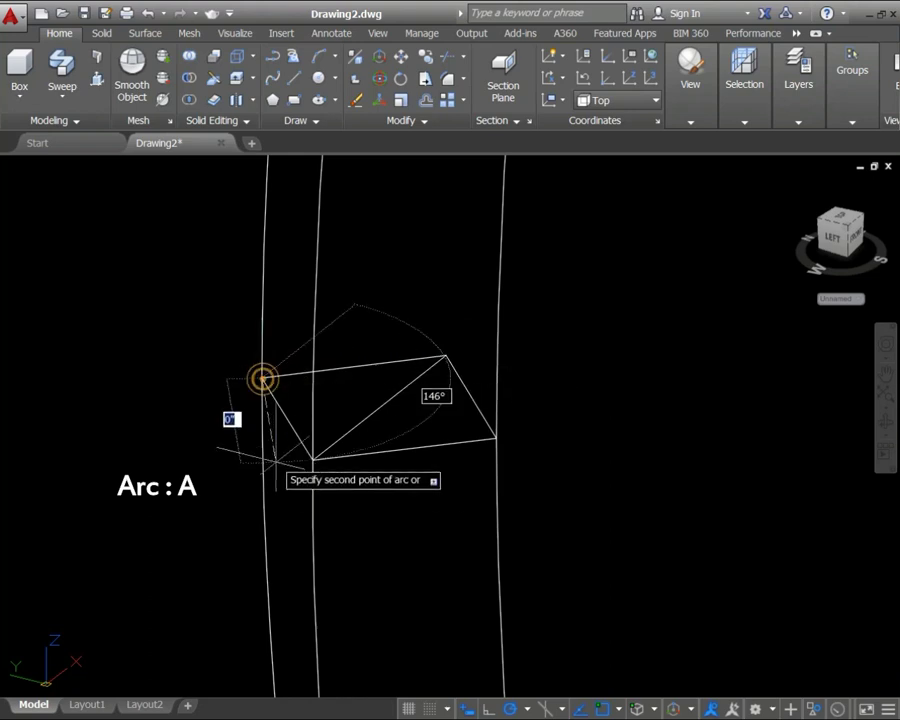
{"action": "left_click", "coordinate": [312, 461]}
{"action": "left_click", "coordinate": [497, 437]}
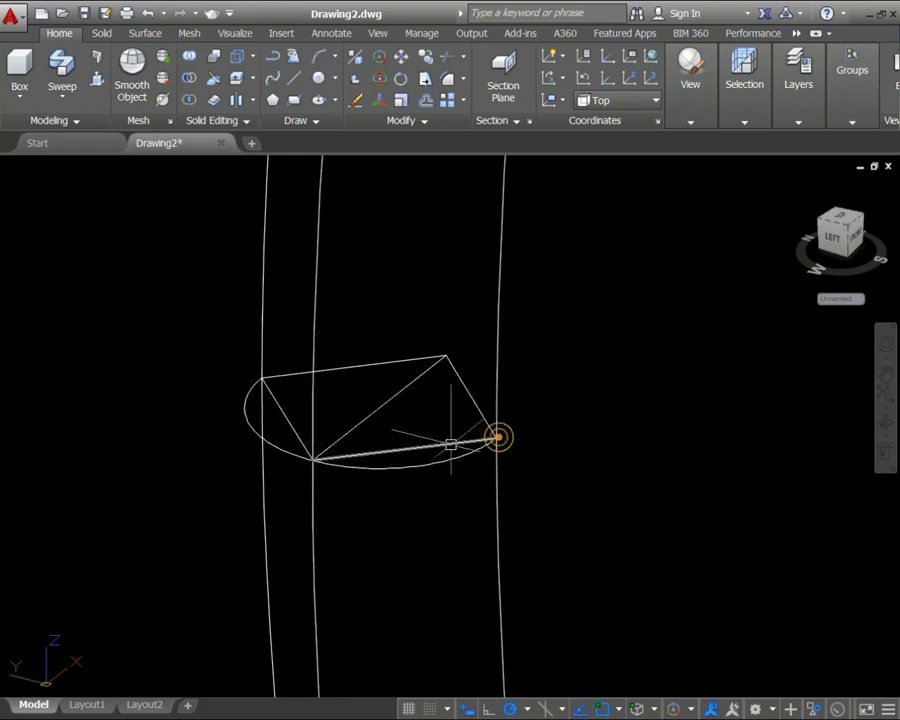
{"action": "type", "text": "e"}
- Erase the six leftover helper lines around the profile
{"action": "key", "text": "Return"}
{"action": "scroll", "coordinate": [424, 461], "scroll_direction": "up", "scroll_amount": 5}
{"action": "left_click", "coordinate": [412, 450]}
{"action": "left_click", "coordinate": [300, 322]}
{"action": "left_click", "coordinate": [114, 331]}
{"action": "left_click", "coordinate": [80, 364]}
{"action": "left_click", "coordinate": [636, 236]}
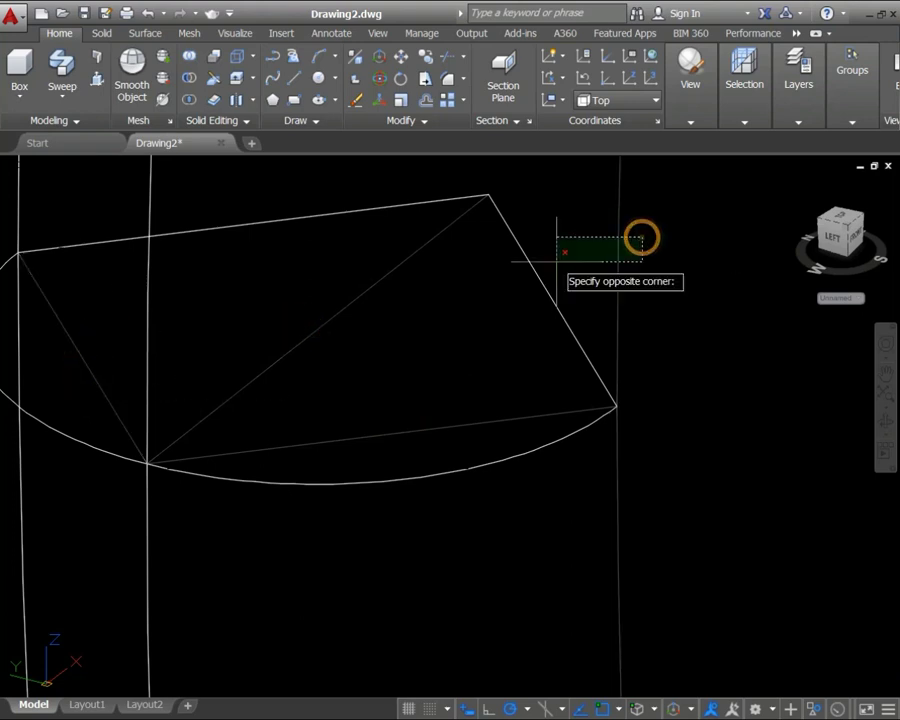
{"action": "left_click", "coordinate": [554, 260]}
{"action": "scroll", "coordinate": [554, 260], "scroll_direction": "down", "scroll_amount": 5}
{"action": "scroll", "coordinate": [516, 197], "scroll_direction": "up", "scroll_amount": 2}
{"action": "right_click", "coordinate": [468, 224]}
{"action": "scroll", "coordinate": [343, 357], "scroll_direction": "down", "scroll_amount": 4}
{"action": "scroll", "coordinate": [374, 356], "scroll_direction": "up", "scroll_amount": 3}
- Join the arc and remaining lines into a single profile
{"action": "key", "text": "Return"}
{"action": "left_click", "coordinate": [321, 327]}
{"action": "left_click", "coordinate": [458, 412]}
{"action": "scroll", "coordinate": [396, 300], "scroll_direction": "down", "scroll_amount": 3}
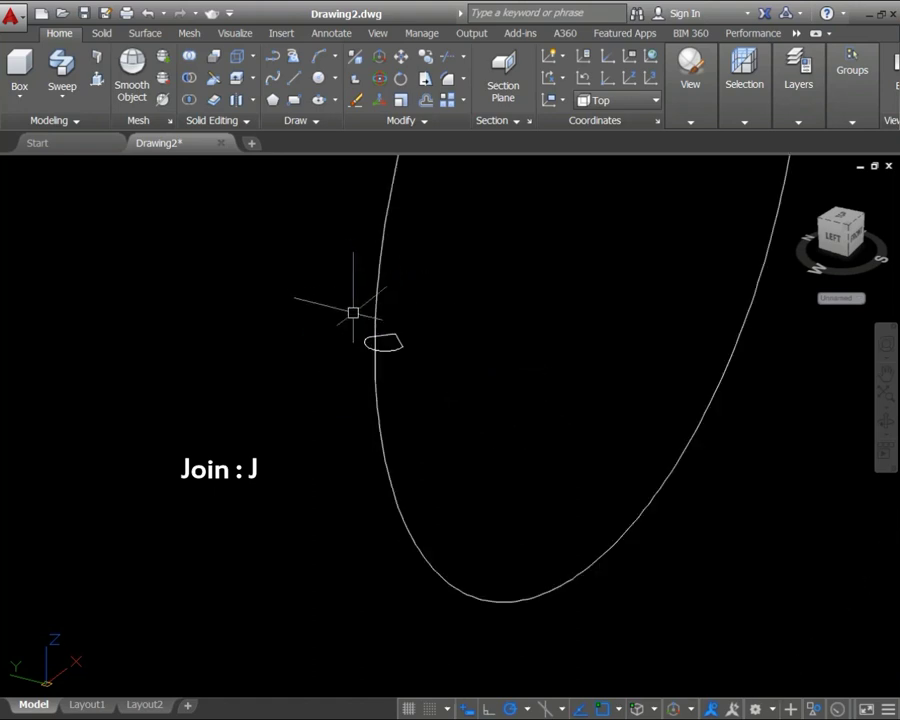
- Sweep the small profile along the ellipse path to form the solid rim
{"action": "left_click", "coordinate": [62, 92]}
{"action": "left_click", "coordinate": [70, 237]}
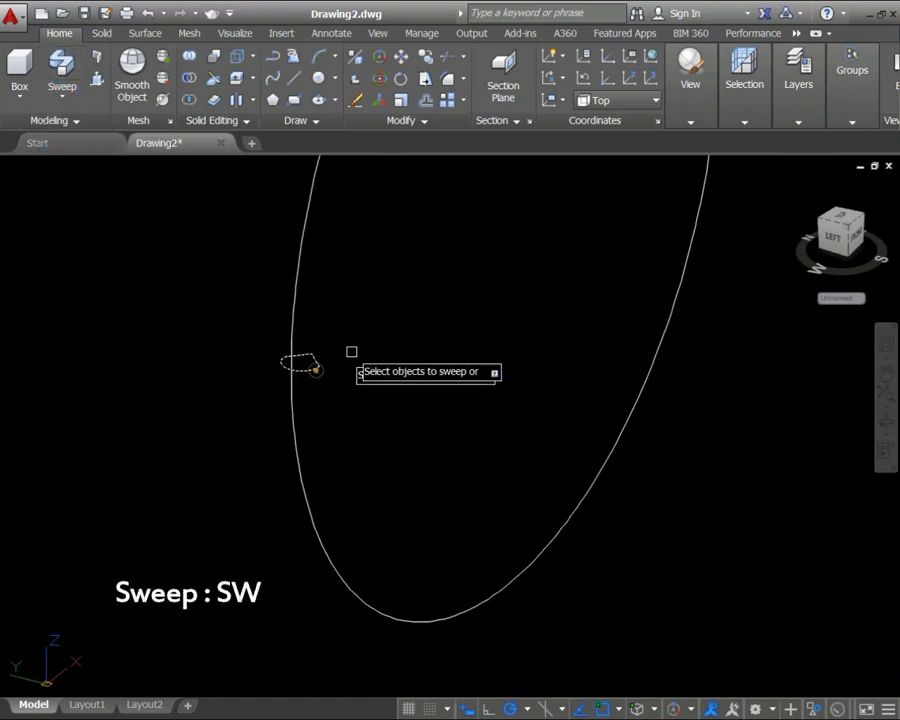
{"action": "left_click", "coordinate": [317, 363]}
{"action": "key", "text": "Return"}
{"action": "left_click", "coordinate": [301, 275]}
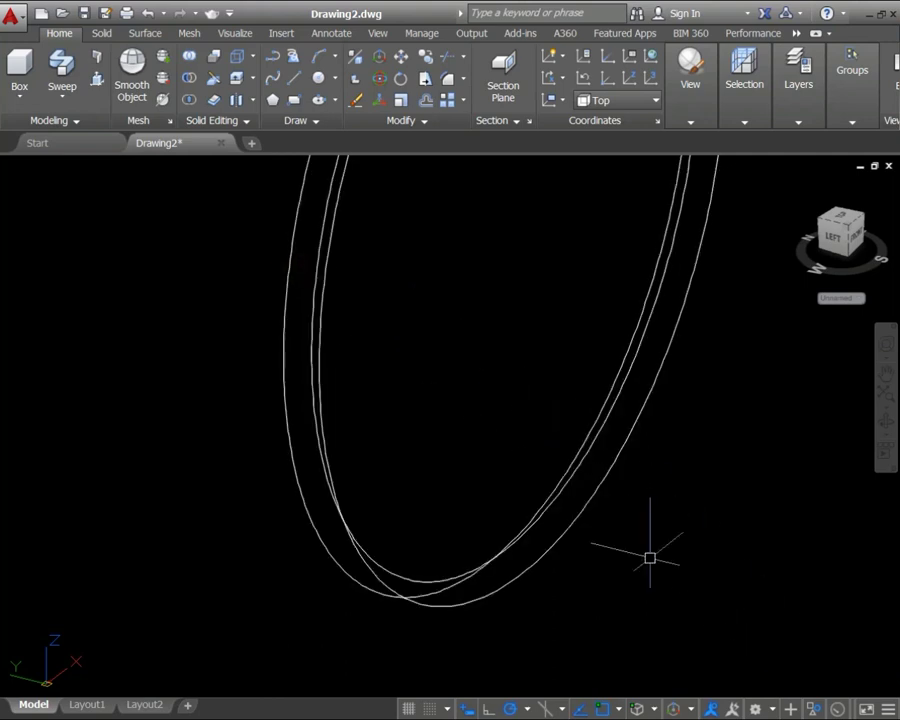
- Switch to the Realistic visual style, zoom out, and unisolate hidden objects with UNIS
{"action": "left_click", "coordinate": [105, 165]}
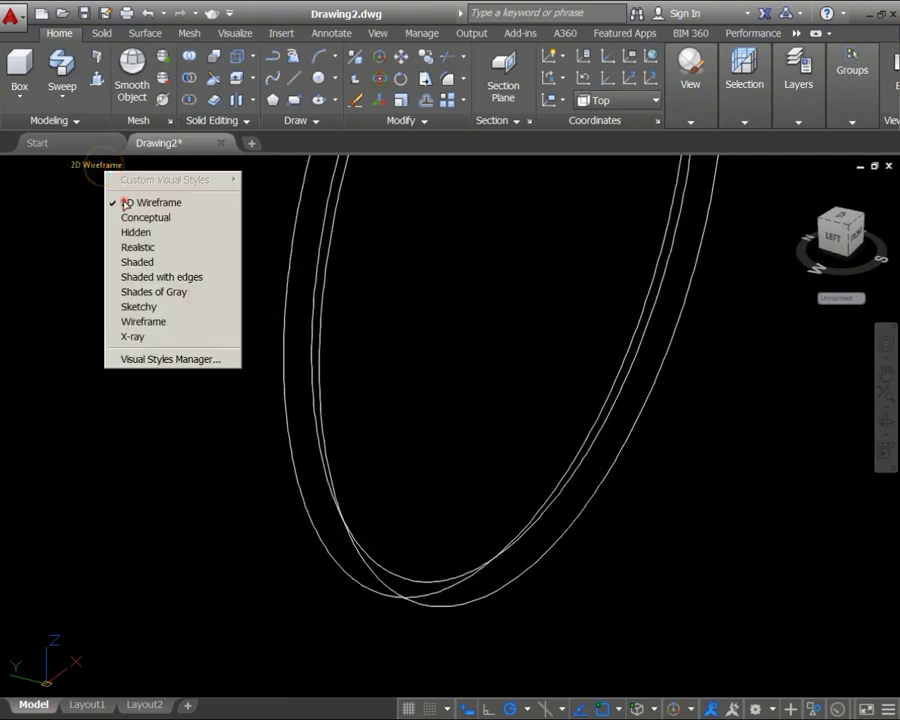
{"action": "left_click", "coordinate": [145, 245]}
{"action": "scroll", "coordinate": [310, 386], "scroll_direction": "down", "scroll_amount": 2}
{"action": "scroll", "coordinate": [462, 406], "scroll_direction": "down", "scroll_amount": 2}
{"action": "scroll", "coordinate": [452, 404], "scroll_direction": "down", "scroll_amount": 2}
{"action": "type", "text": "unis"}
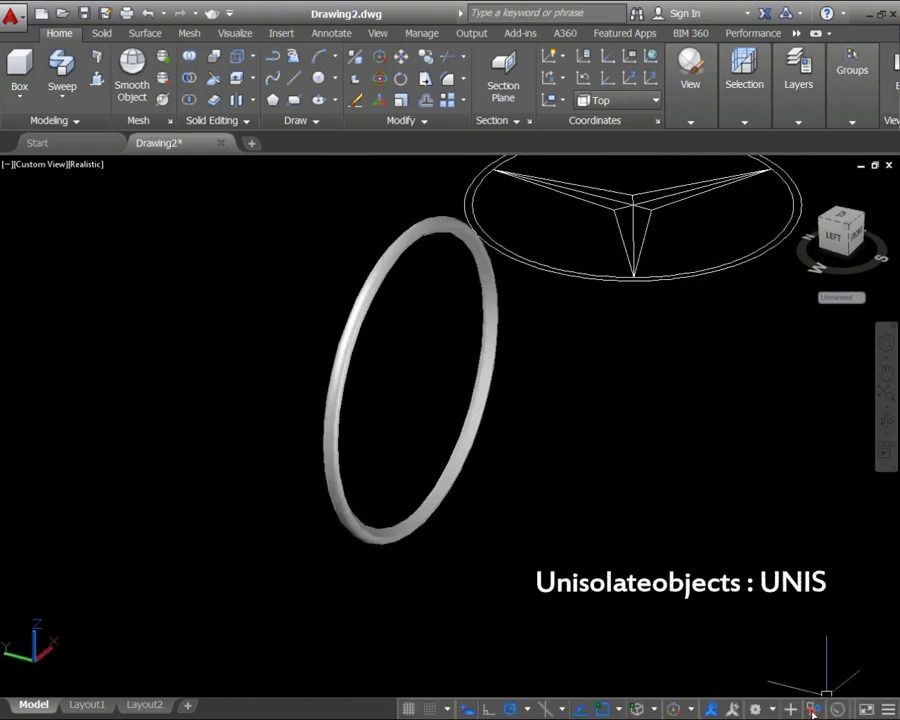
{"action": "key", "text": "Return"}
- Loft the two star cross-sections into a solid three-pointed star
{"action": "middle_click_drag", "start_coordinate": [300, 330], "coordinate": [343, 342], "text": "shift"}
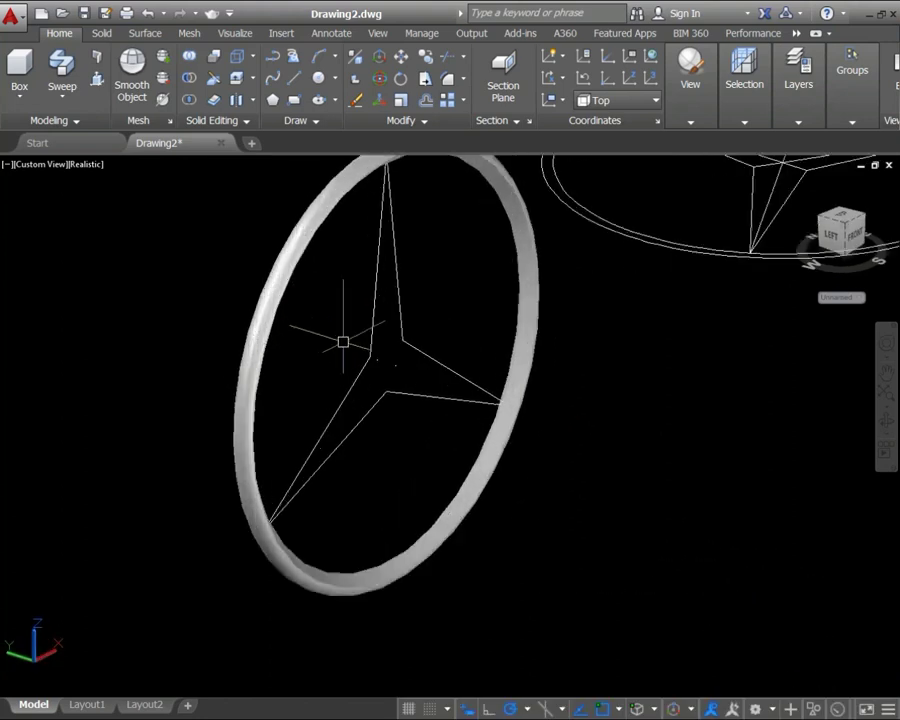
{"action": "left_click", "coordinate": [68, 95]}
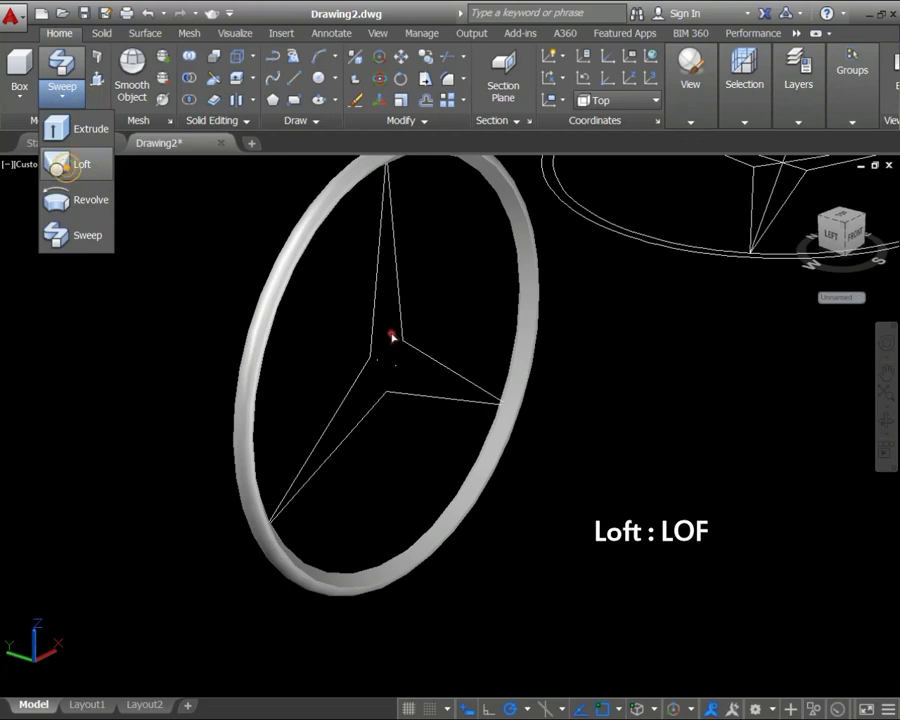
{"action": "left_click", "coordinate": [57, 166]}
{"action": "scroll", "coordinate": [370, 354], "scroll_direction": "up", "scroll_amount": 3}
{"action": "left_click", "coordinate": [358, 325]}
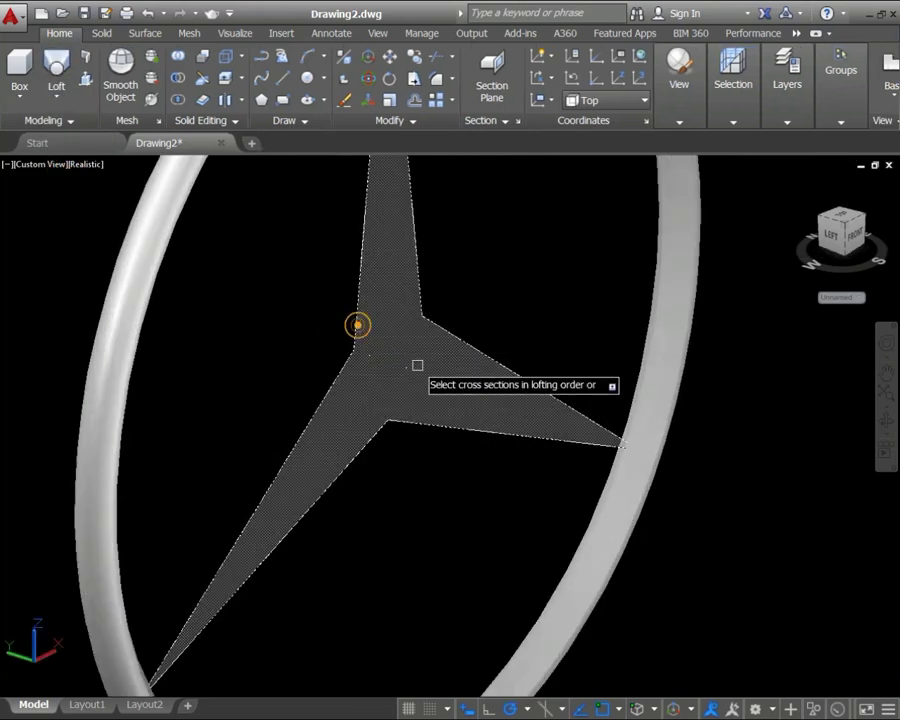
{"action": "left_click", "coordinate": [406, 362]}
{"action": "key", "text": "Return"}
{"action": "key", "text": "Return"}
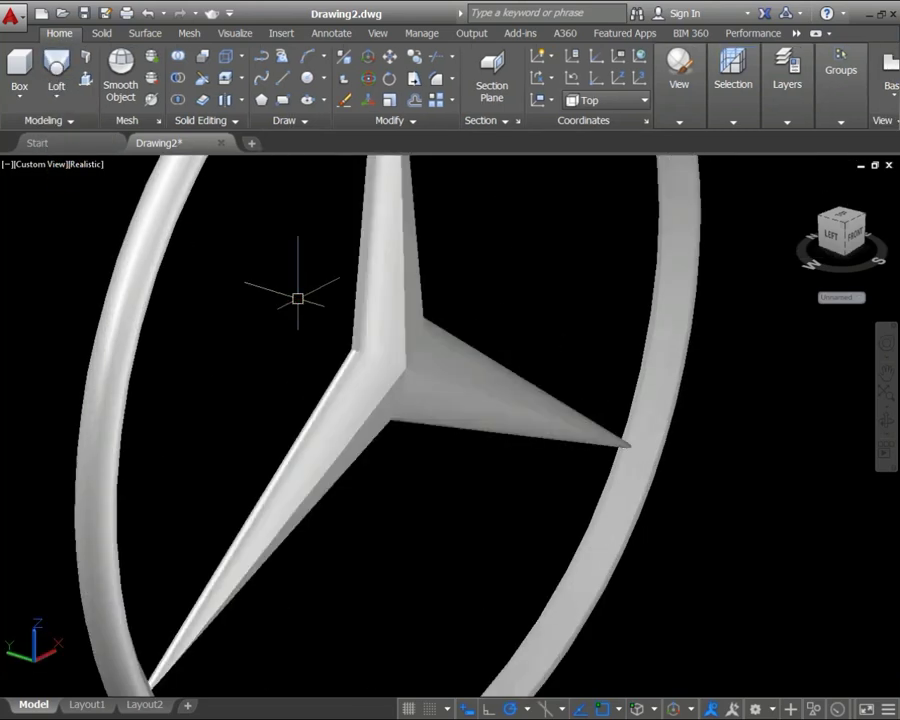
{"action": "scroll", "coordinate": [361, 386], "scroll_direction": "down", "scroll_amount": 3}
{"action": "scroll", "coordinate": [361, 388], "scroll_direction": "down", "scroll_amount": 2}
{"action": "scroll", "coordinate": [361, 390], "scroll_direction": "up", "scroll_amount": 6}
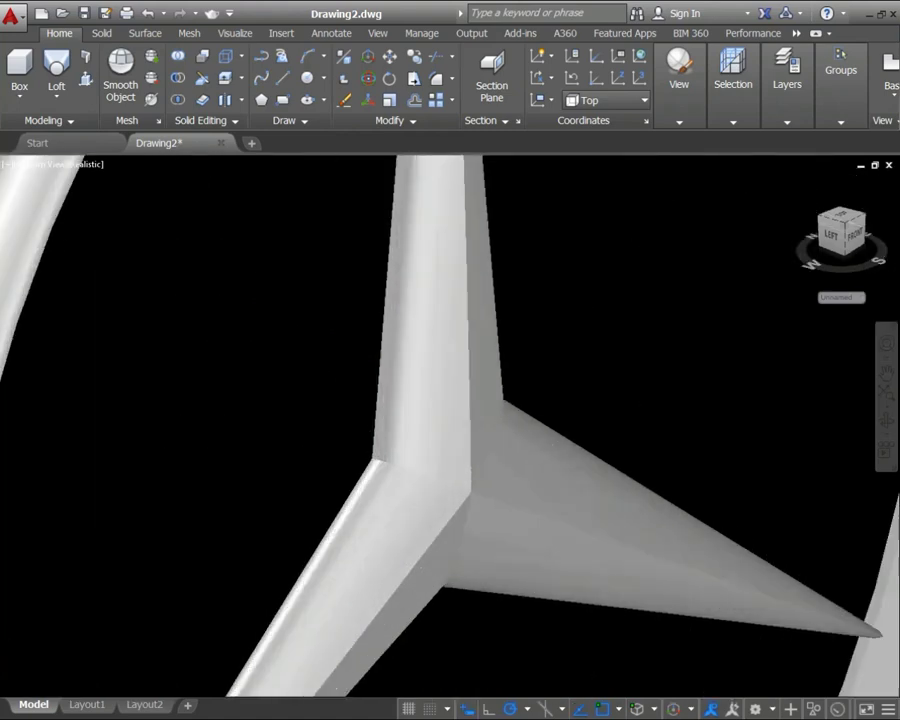
- Check the lofted star's surface-fit options without changes, then orbit to a tilted view
{"action": "left_click", "coordinate": [375, 465]}
{"action": "scroll", "coordinate": [375, 465], "scroll_direction": "down", "scroll_amount": 3}
{"action": "scroll", "coordinate": [375, 465], "scroll_direction": "down", "scroll_amount": 3}
{"action": "left_click", "coordinate": [366, 311]}
{"action": "left_click", "coordinate": [373, 316]}
{"action": "scroll", "coordinate": [370, 400], "scroll_direction": "up", "scroll_amount": 3}
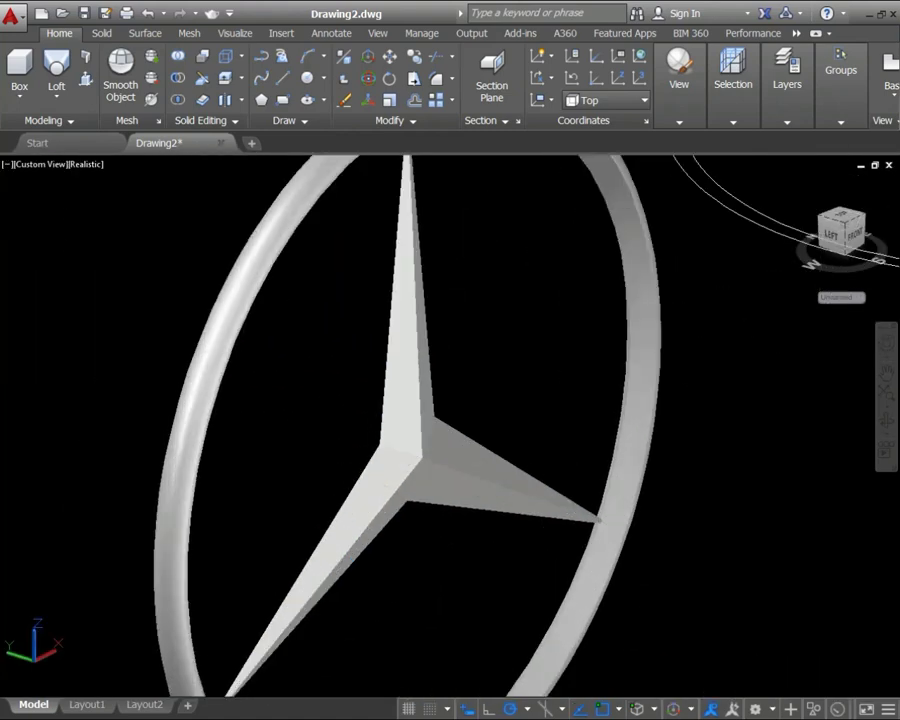
{"action": "scroll", "coordinate": [380, 460], "scroll_direction": "up", "scroll_amount": 2}
{"action": "scroll", "coordinate": [380, 462], "scroll_direction": "up", "scroll_amount": 2}
{"action": "scroll", "coordinate": [321, 381], "scroll_direction": "down", "scroll_amount": 5}
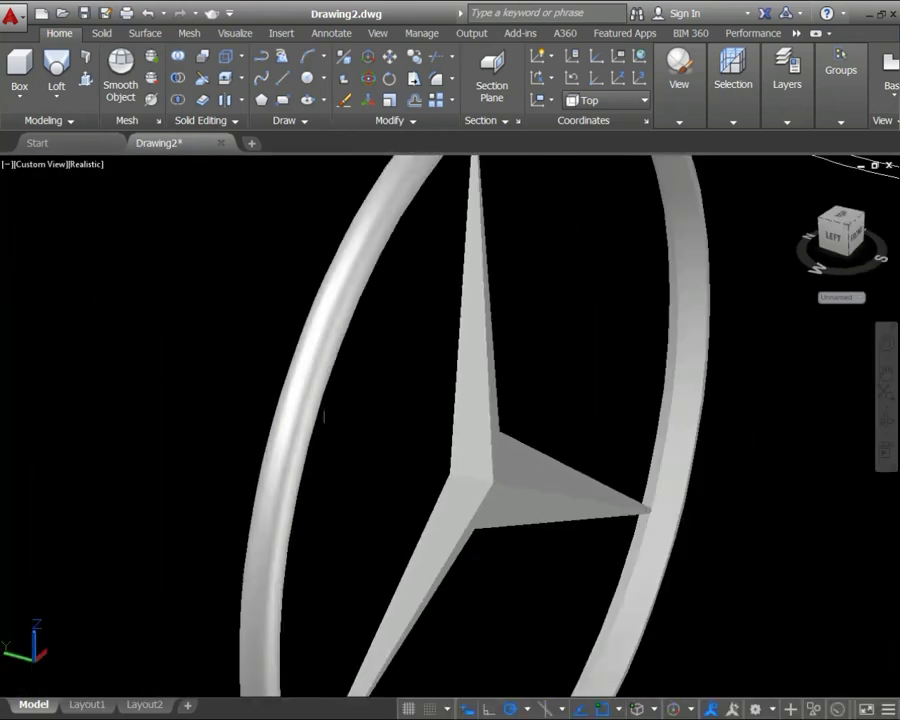
{"action": "mouse_move", "coordinate": [321, 381]}
{"action": "middle_mouse_down", "text": "shift"}
{"action": "mouse_move", "coordinate": [345, 406]}
{"action": "mouse_move", "coordinate": [380, 420]}
{"action": "middle_mouse_up", "text": "shift"}
- Hide the wireframe emblem copy and zoom extents to fit the emblem
{"action": "left_click", "coordinate": [736, 430]}
{"action": "left_click", "coordinate": [526, 236]}
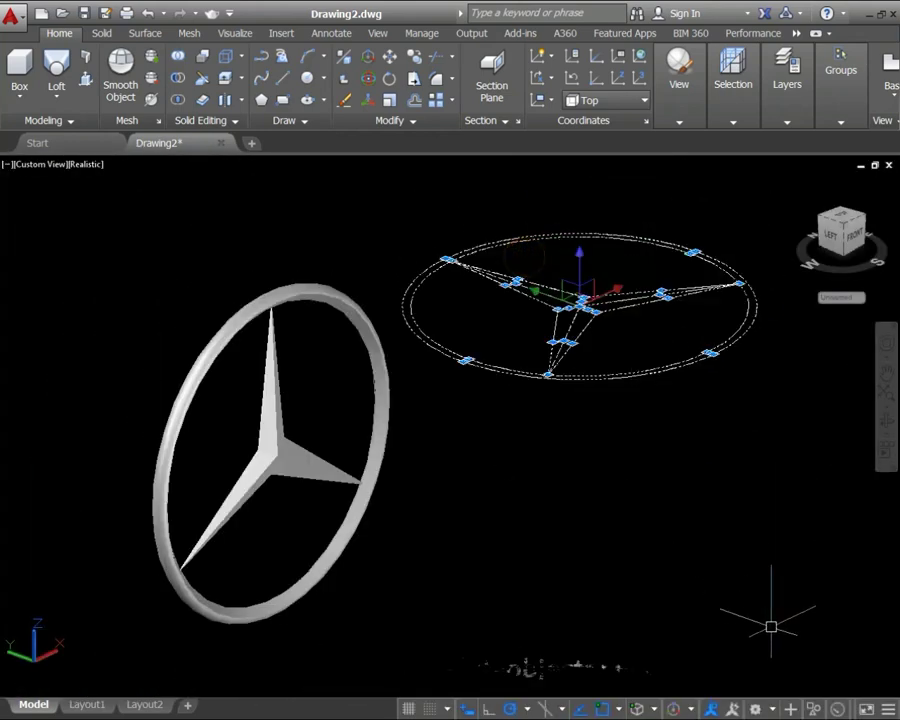
{"action": "left_click", "coordinate": [813, 707]}
{"action": "middle_click", "coordinate": [490, 452]}
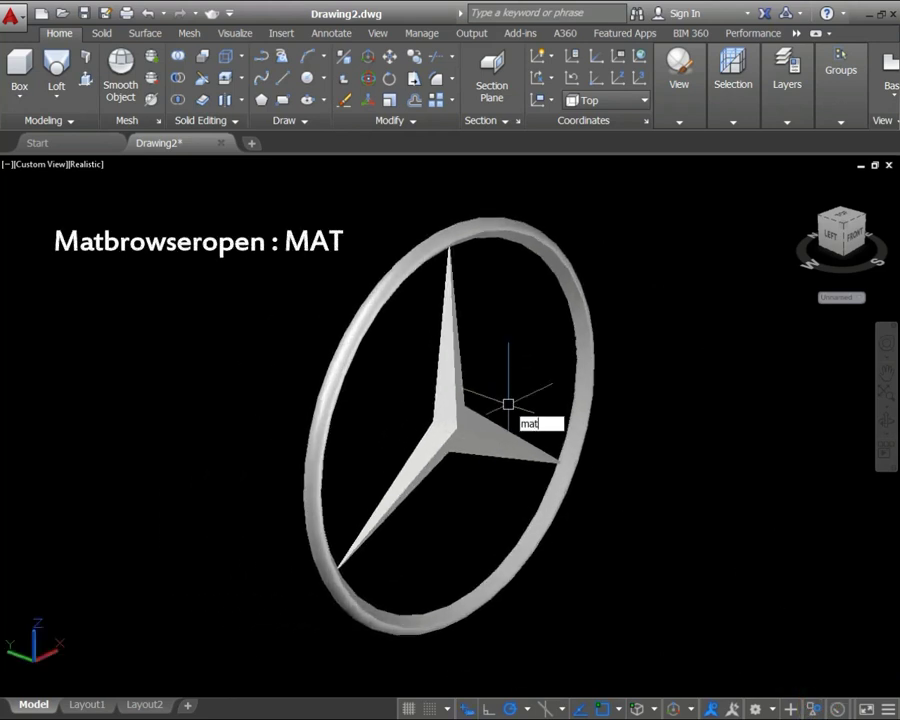
- Assign the Stainless Steel - Satin - Brushed Light material to the ring and star
{"action": "key", "text": "Return"}
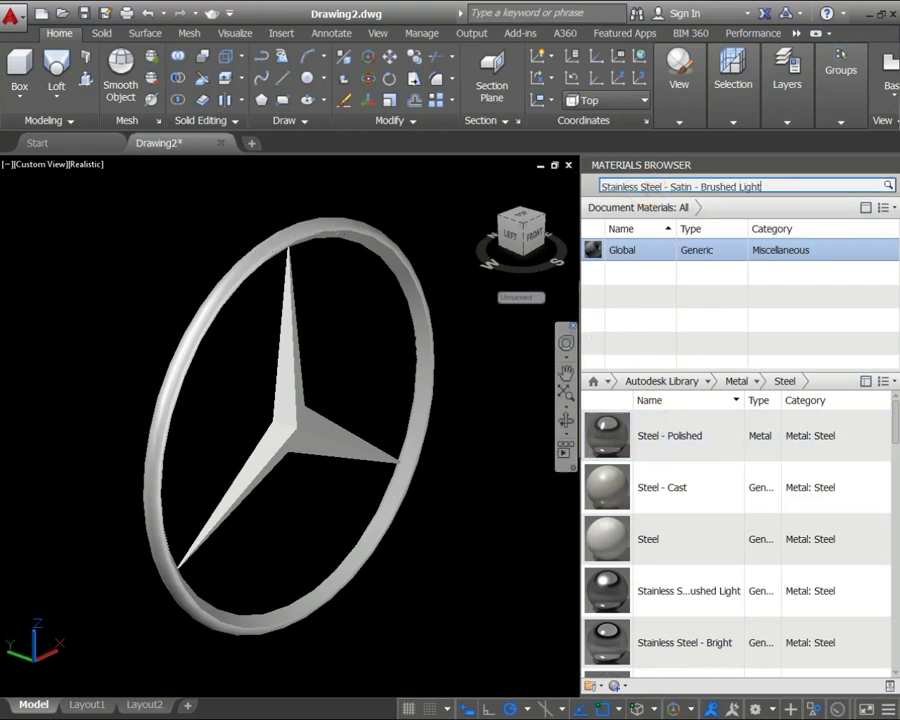
{"action": "key", "text": "Return"}
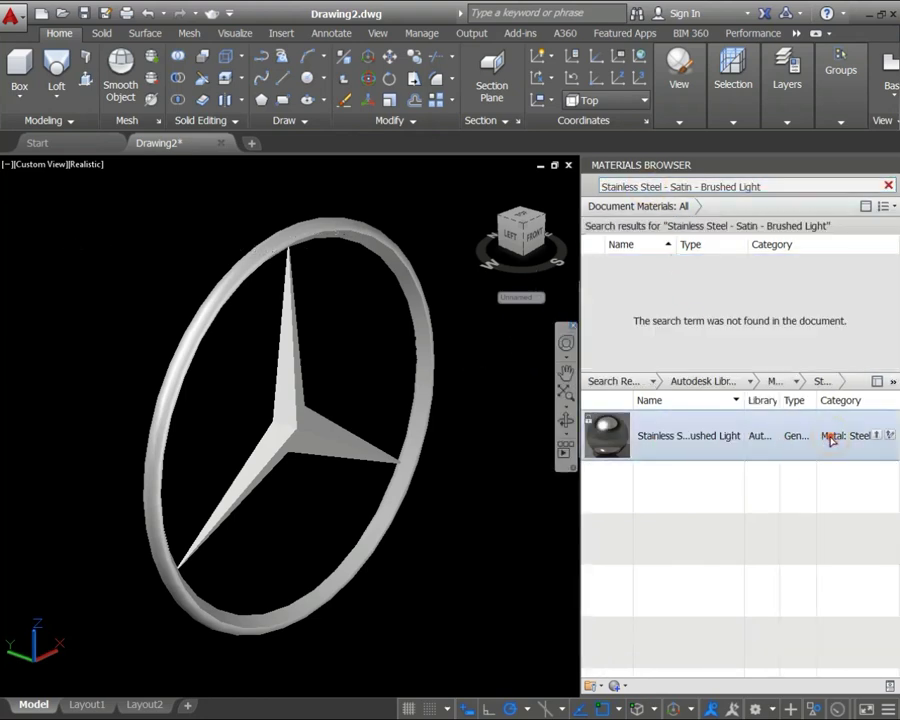
{"action": "left_click_drag", "start_coordinate": [830, 440], "coordinate": [362, 378]}
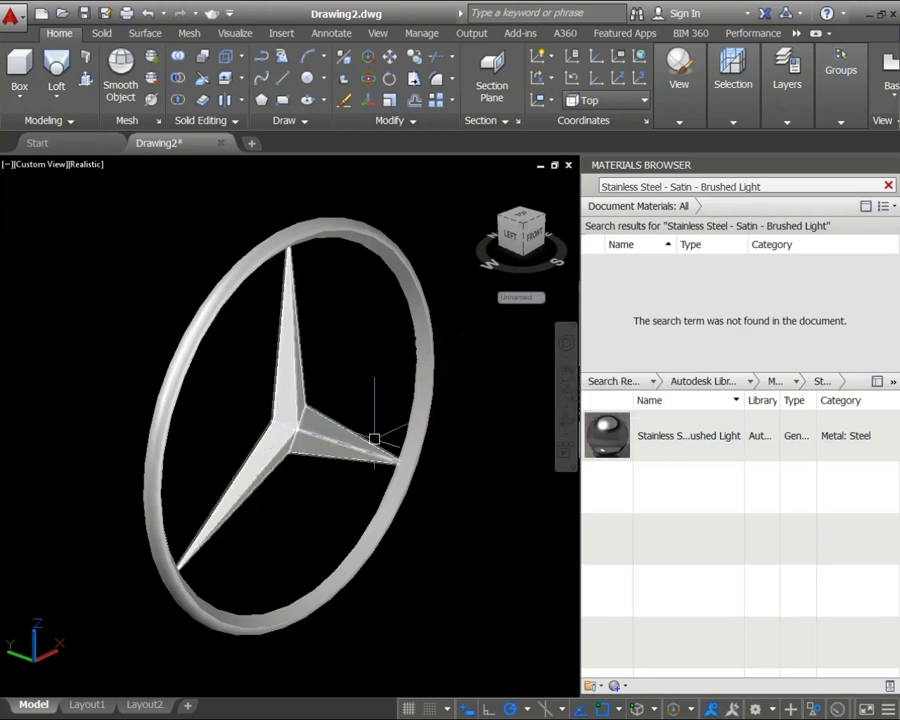
{"action": "left_click", "coordinate": [428, 362]}
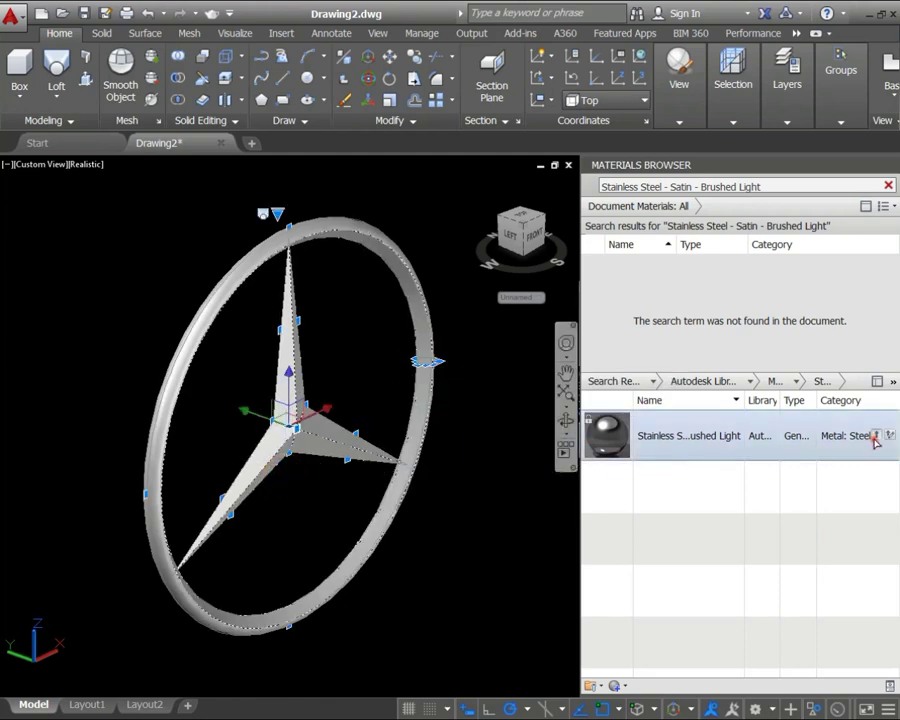
{"action": "left_click", "coordinate": [875, 437]}
{"action": "key", "text": "Escape"}
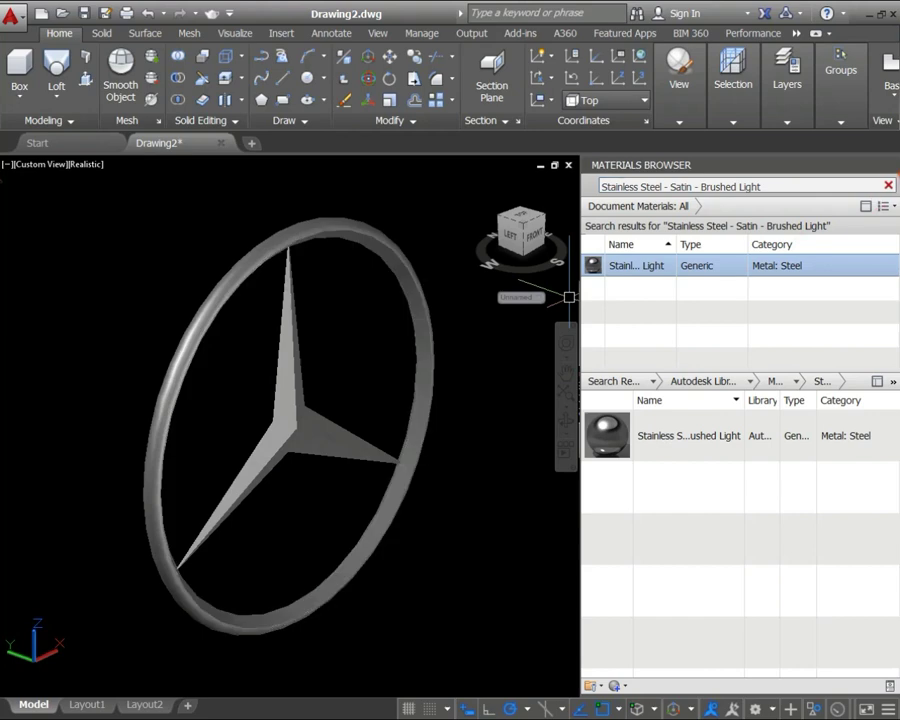
{"action": "left_click", "coordinate": [893, 165]}
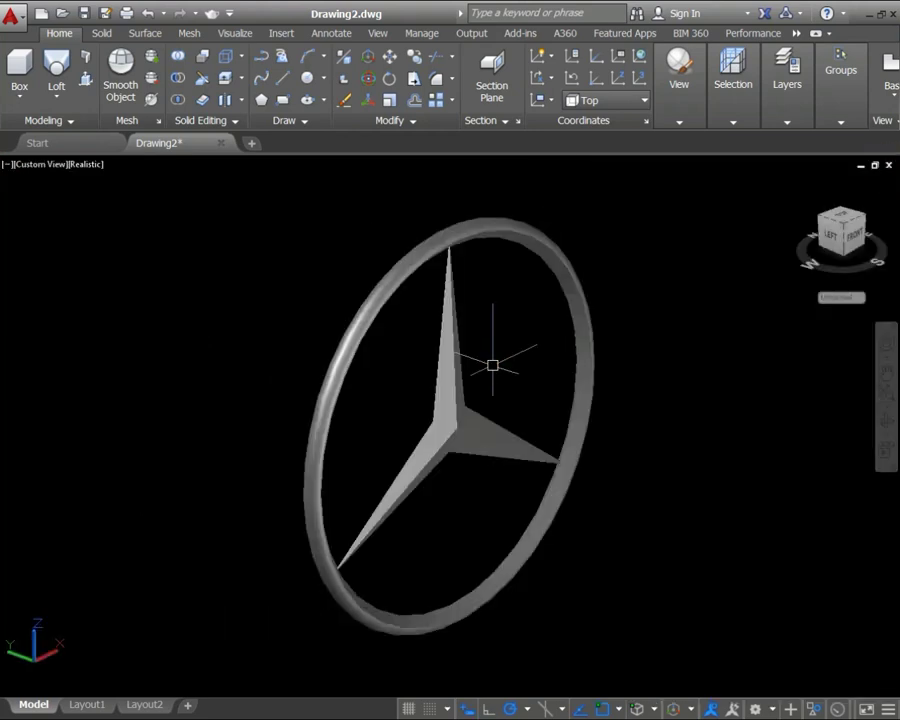
- Review the Render Environment and Exposure settings on the Visualize tab, unchanged, and orbit slightly
{"action": "left_click", "coordinate": [234, 34]}
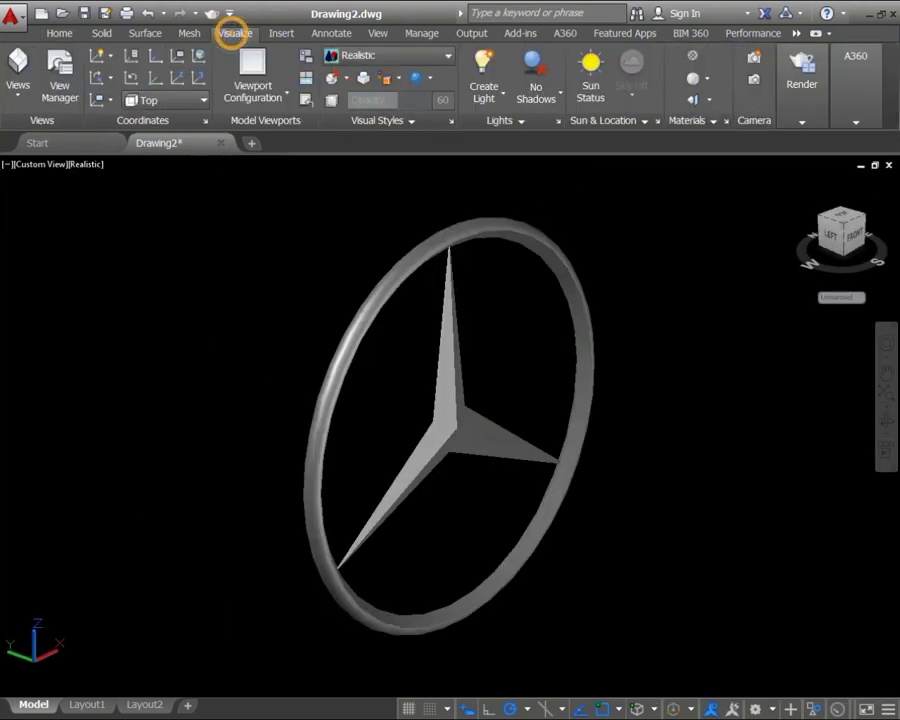
{"action": "left_click", "coordinate": [786, 103]}
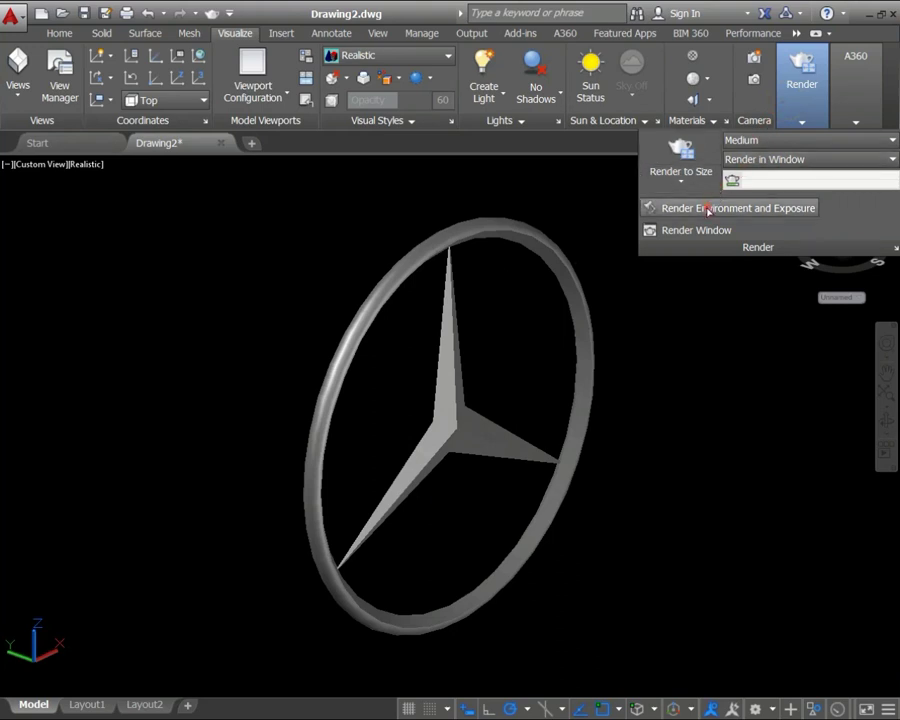
{"action": "left_click", "coordinate": [707, 209]}
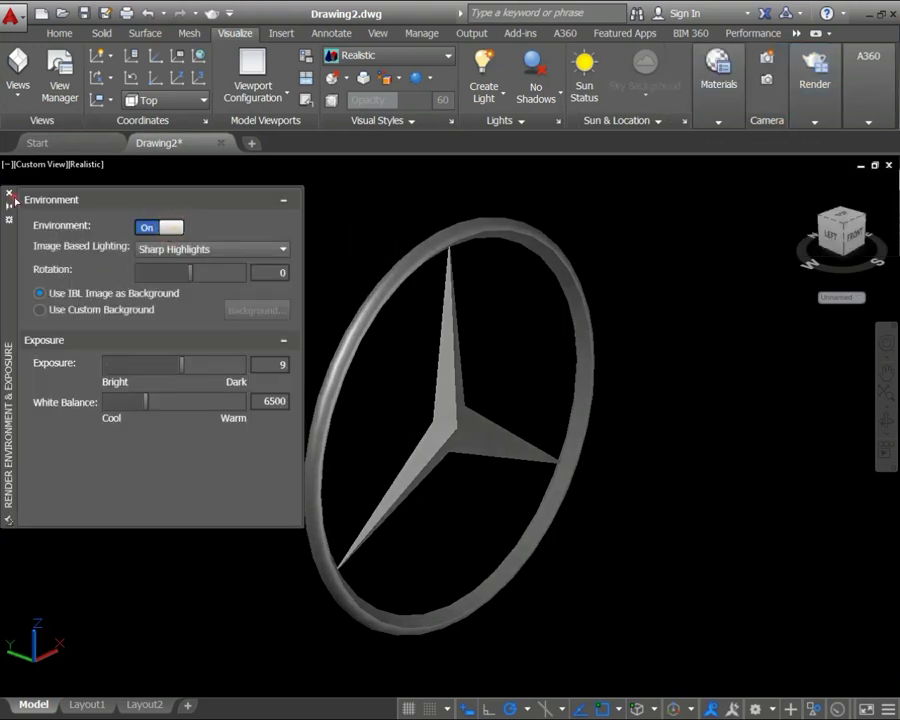
{"action": "left_click", "coordinate": [9, 196]}
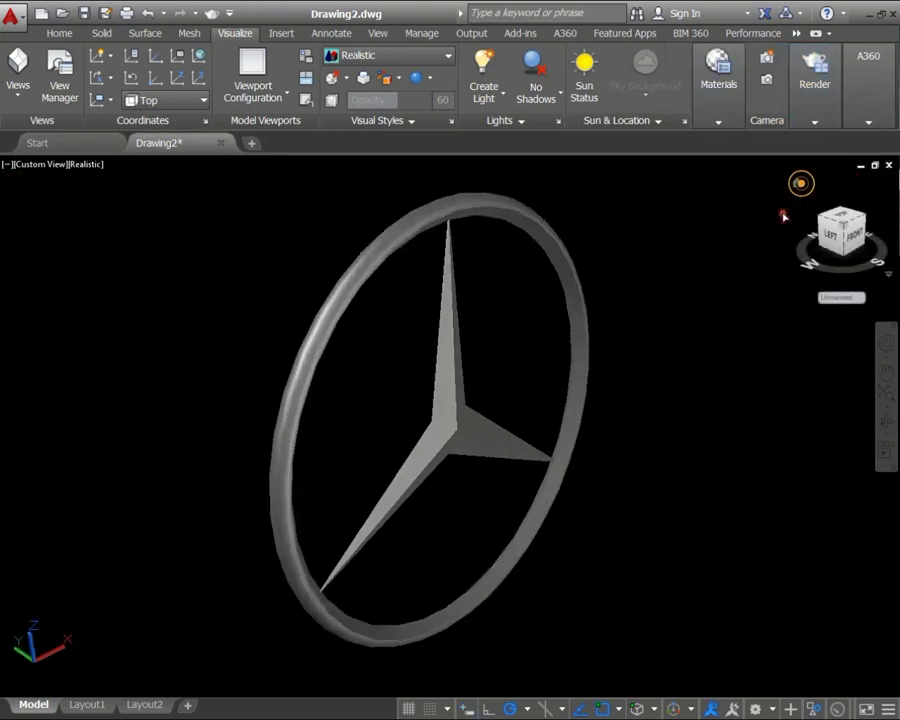
{"action": "middle_click_drag", "start_coordinate": [531, 352], "coordinate": [580, 334], "text": "shift"}
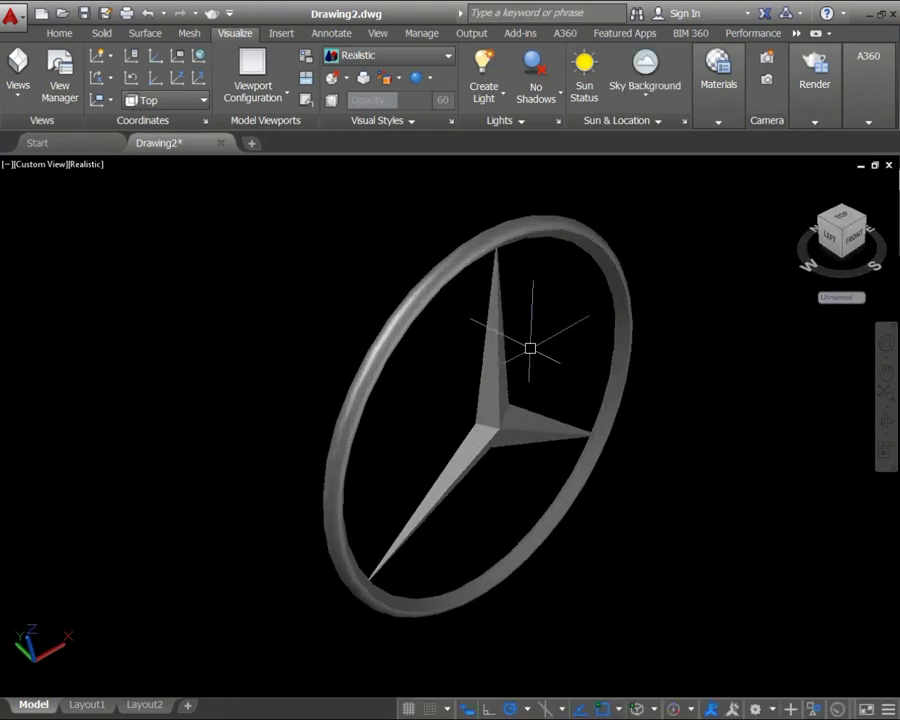
{"action": "left_click", "coordinate": [815, 120]}
- Render the steel emblem with Render to Size
{"action": "left_click", "coordinate": [681, 150]}
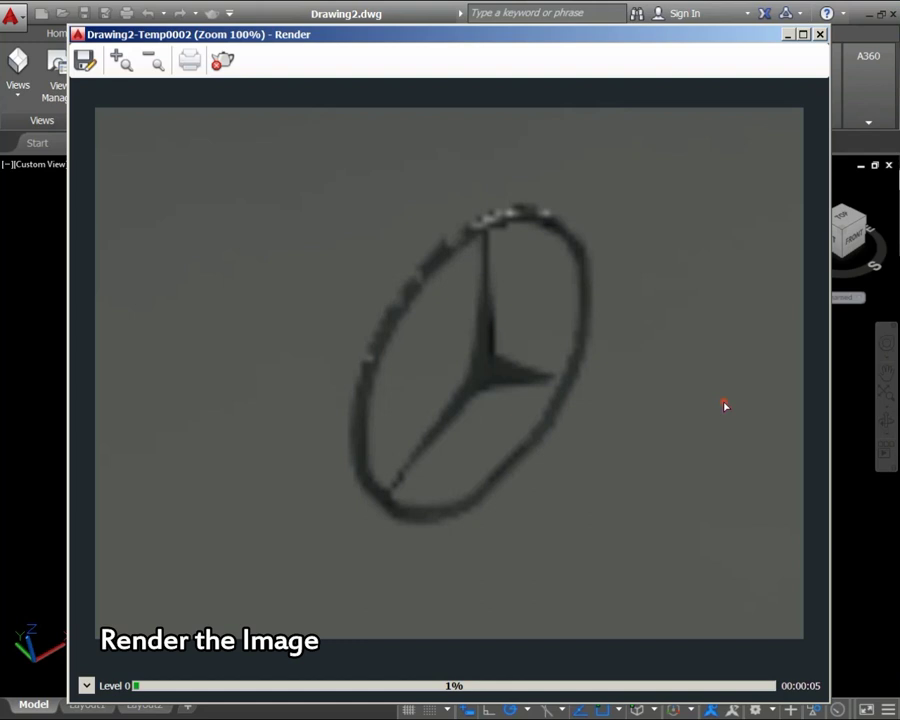